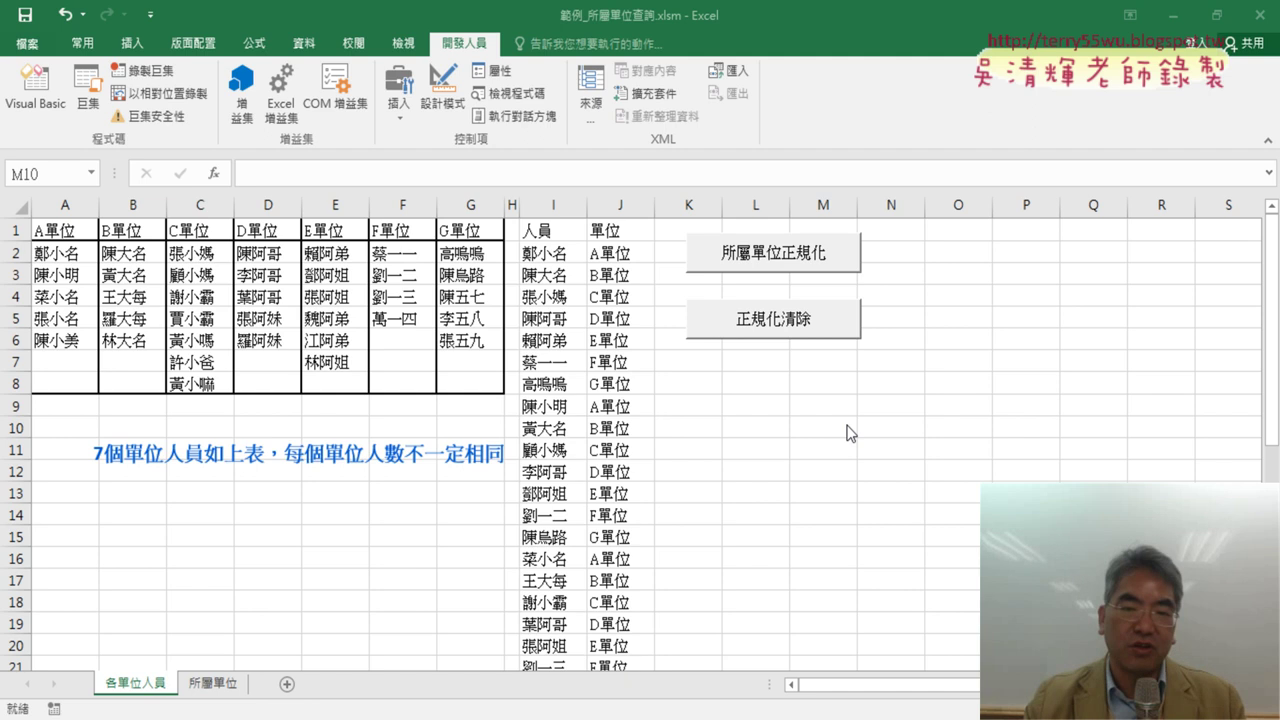
- Clear columns I–J with the 正規化清除 button, then open its assigned macro's code in the VBA editor
click(814, 332)
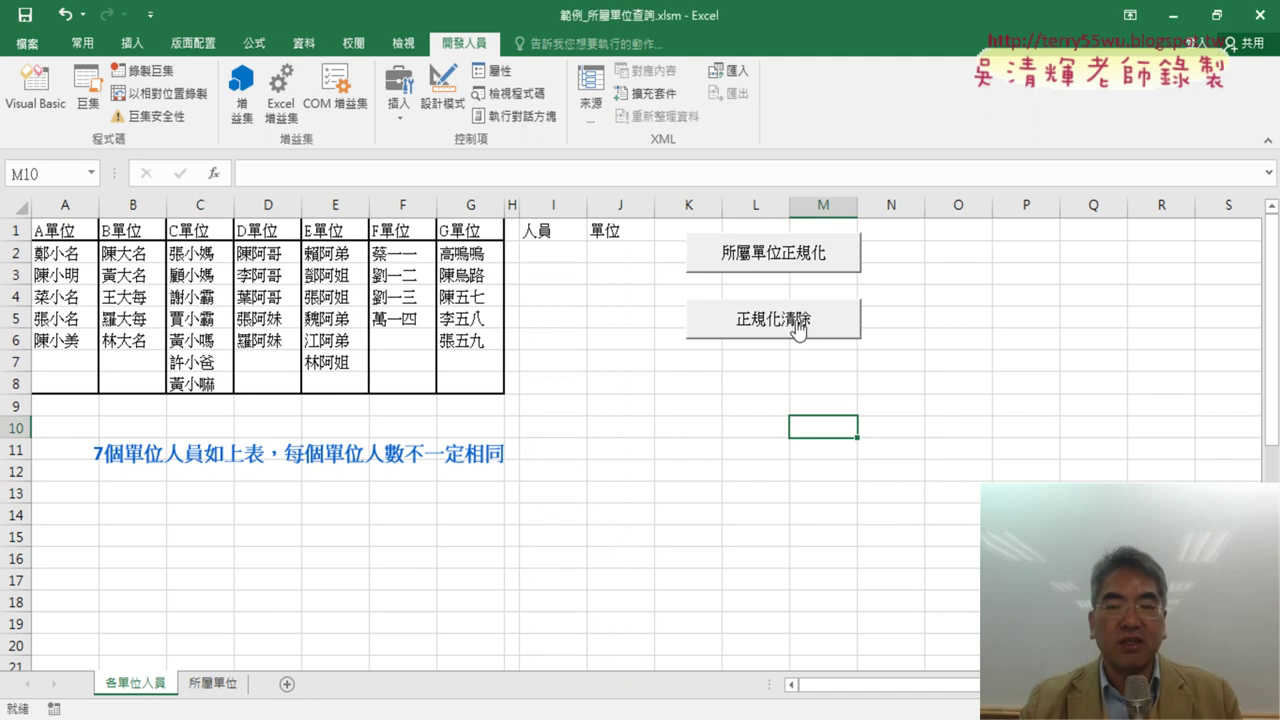
right_click(790, 333)
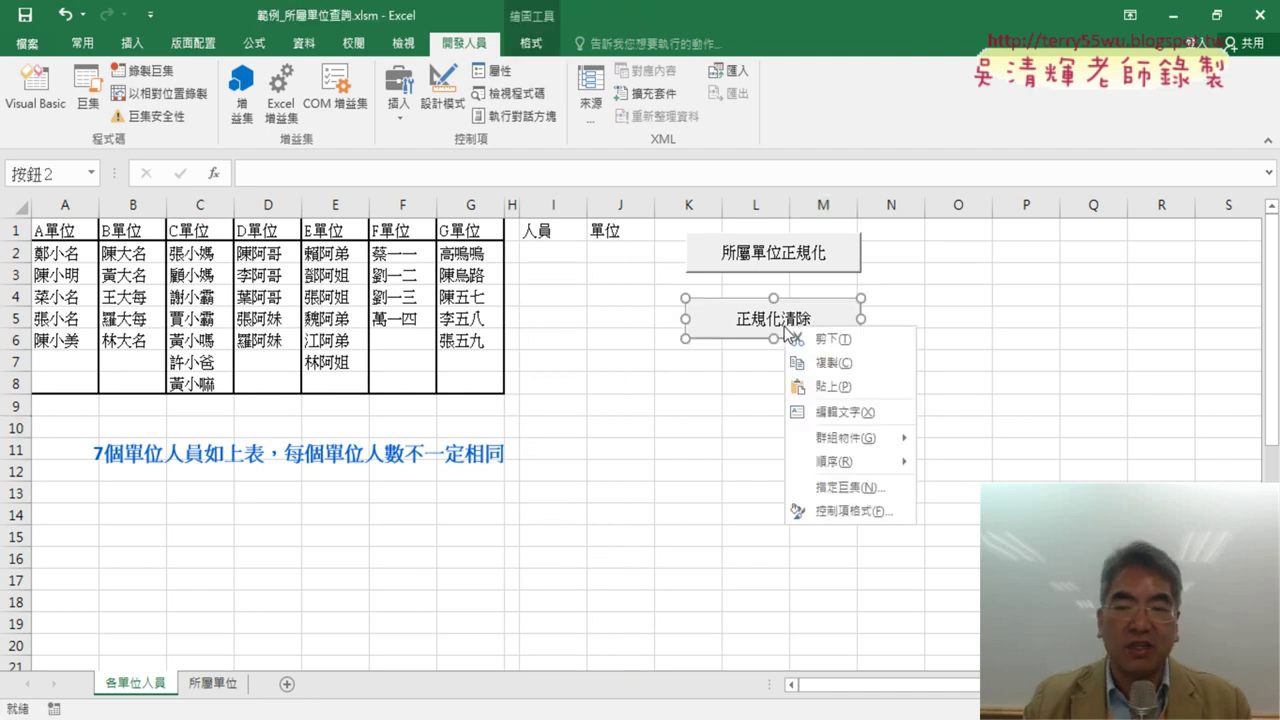
click(850, 487)
click(993, 335)
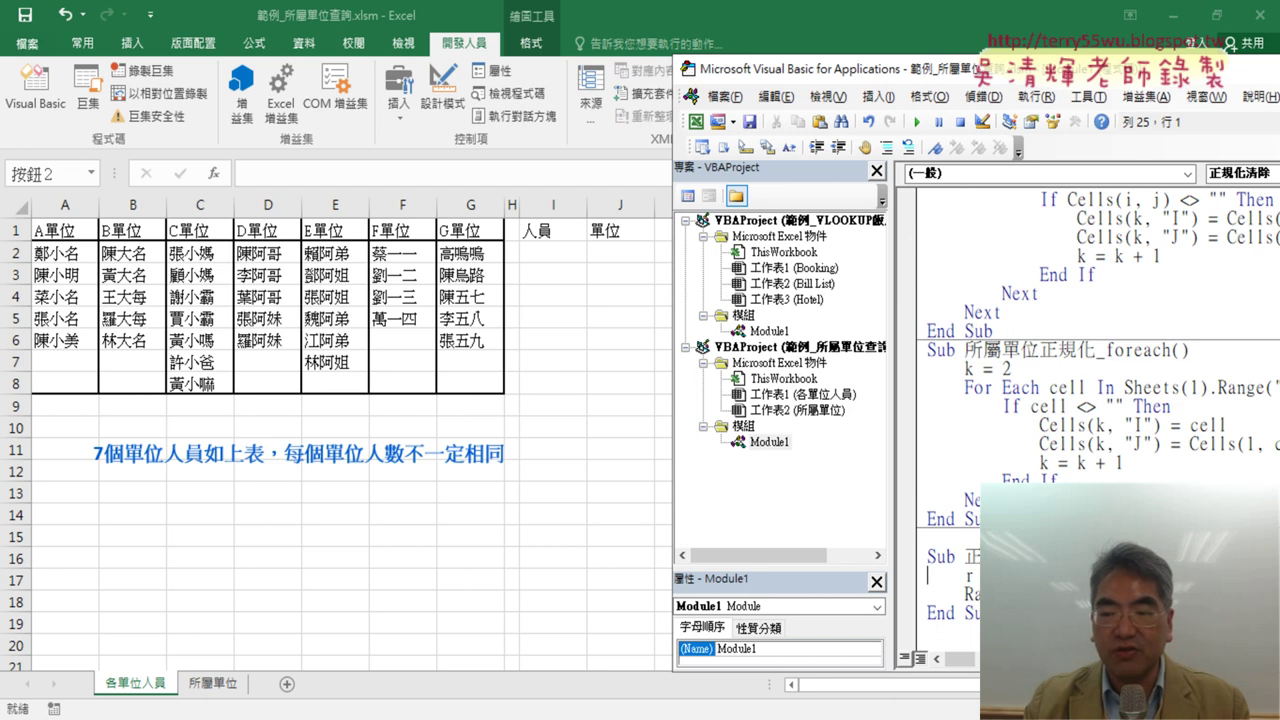
- Run the 所屬單位正規化 macro to refill columns I–J with the staff/unit list
drag(963, 594, 973, 594)
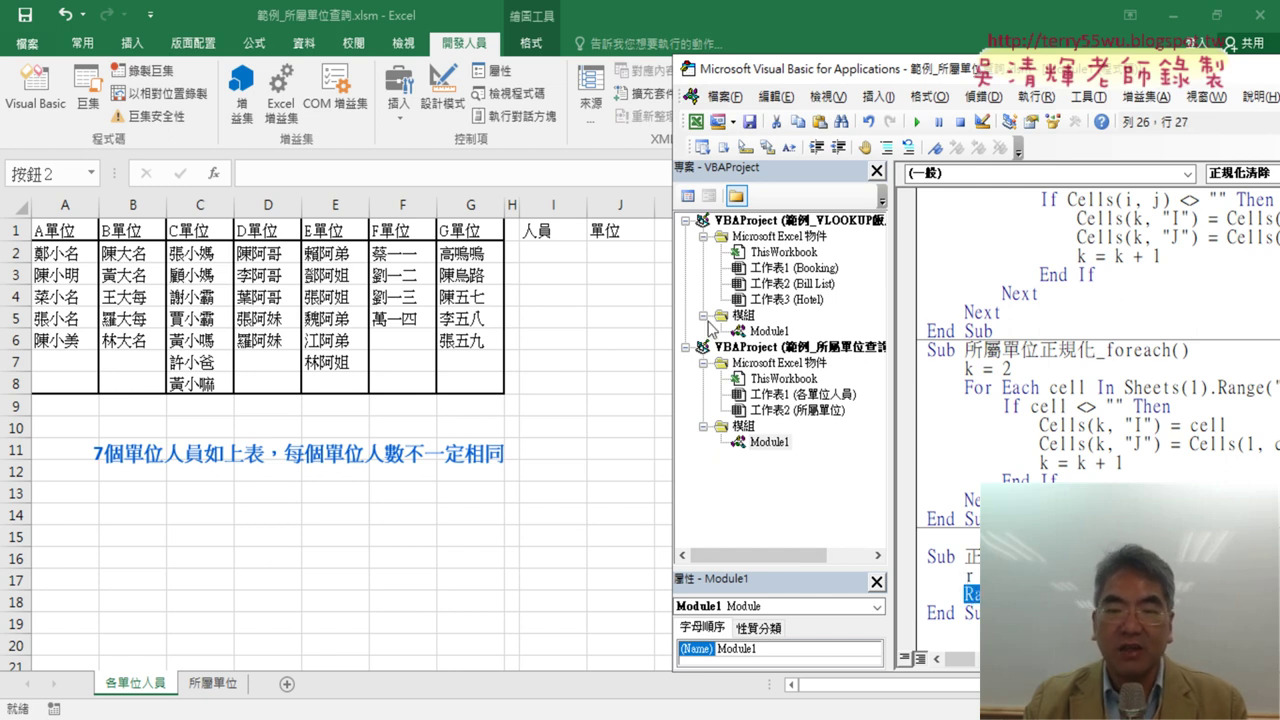
click(1042, 220)
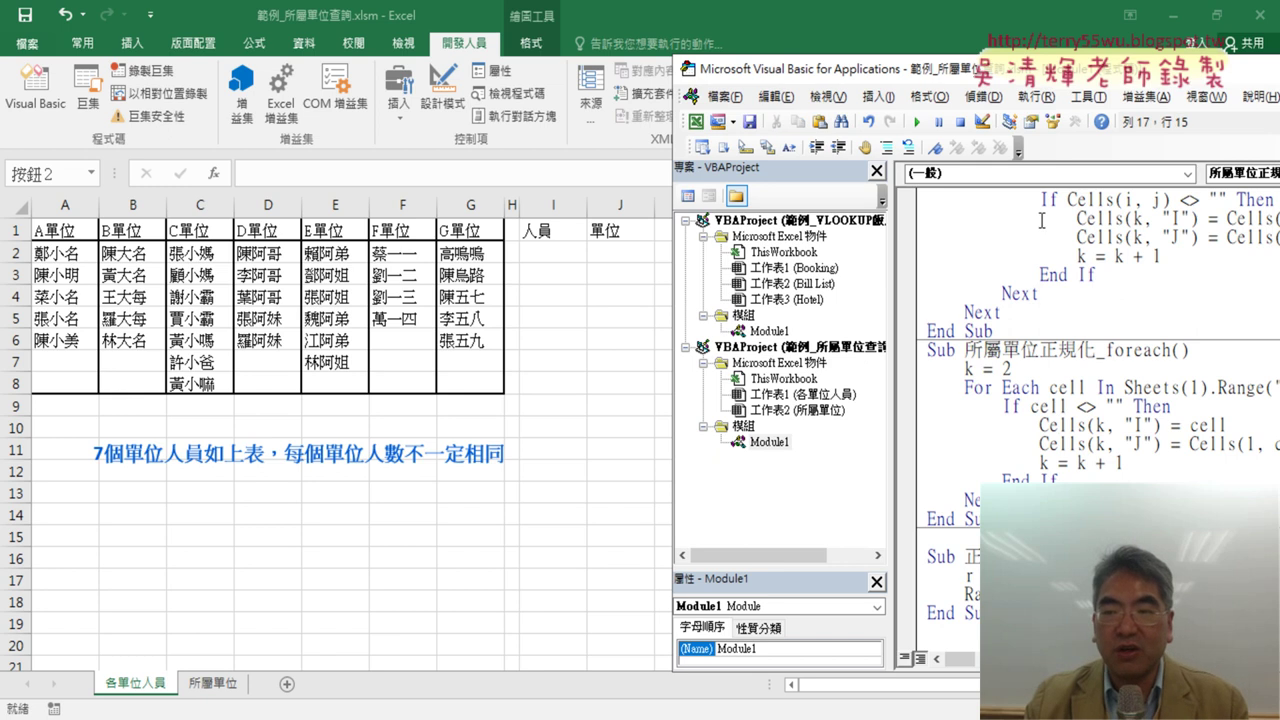
scroll(1042, 220, up, 2)
click(1042, 272)
click(916, 121)
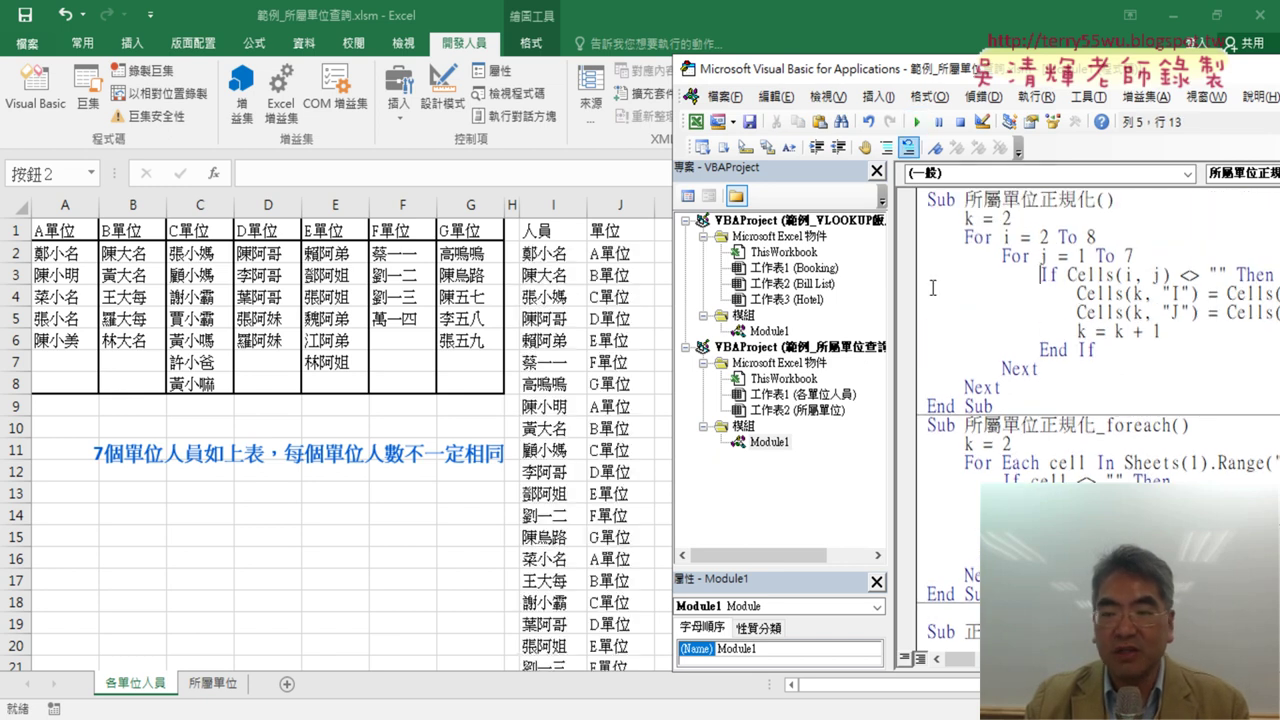
- Begin stepping through 正規化清除 line by line with F8, then return to the worksheet
scroll(1017, 418, down, 2)
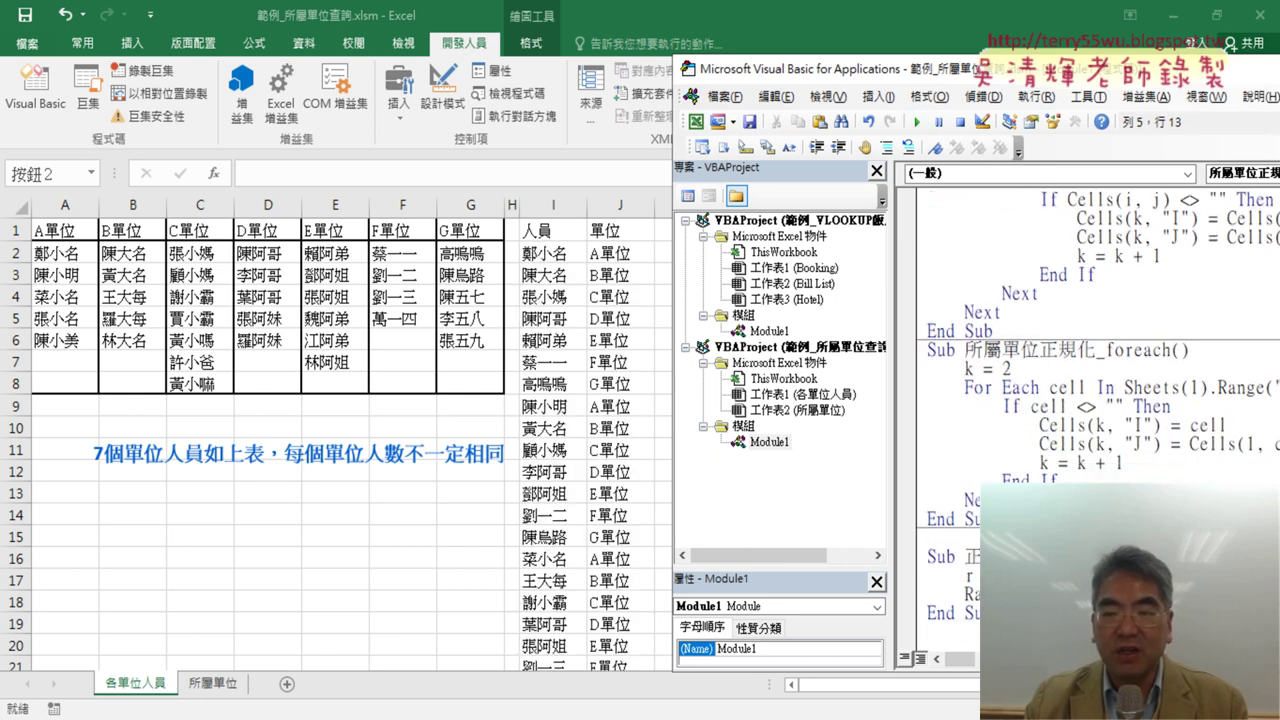
click(940, 556)
key(F8)
key(F8)
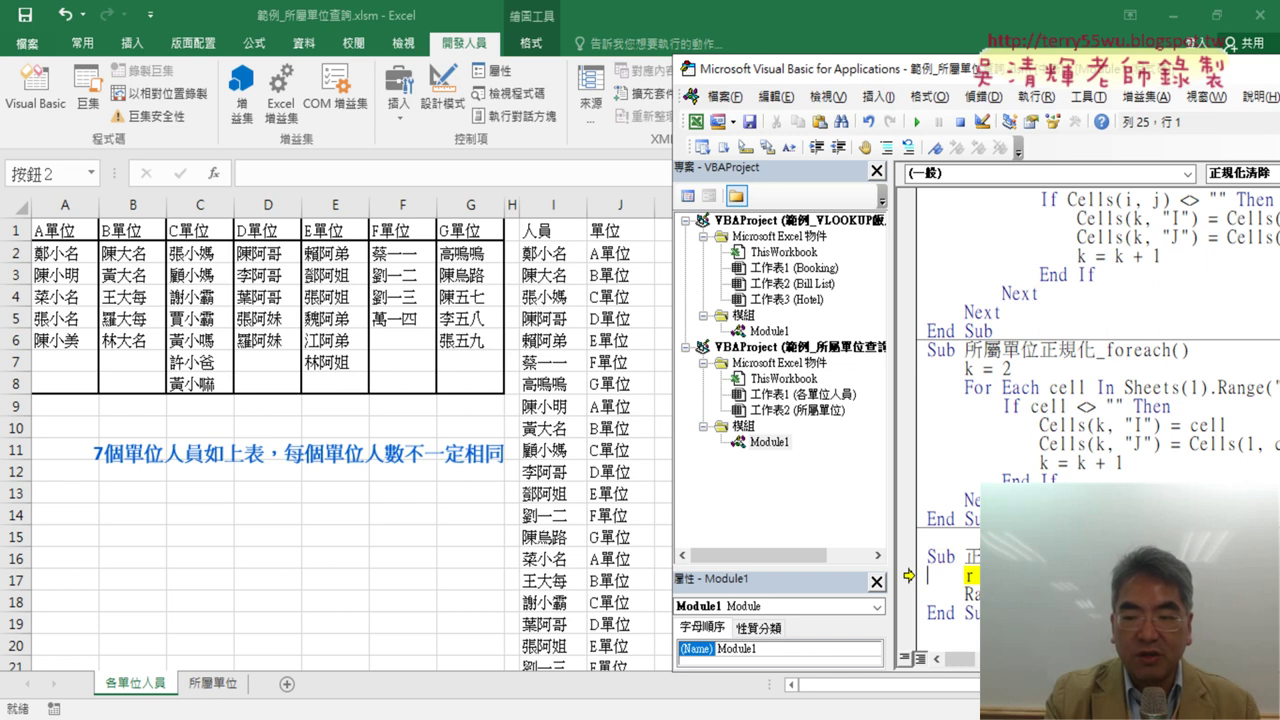
key(F8)
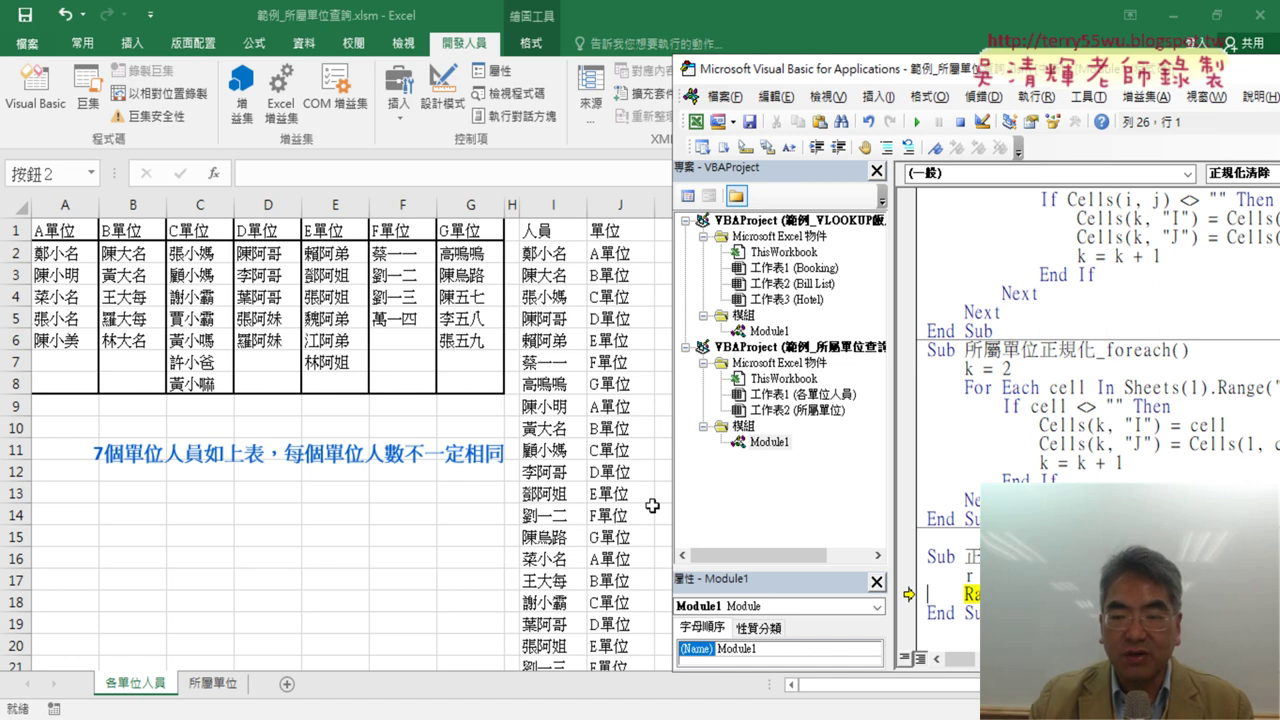
click(545, 231)
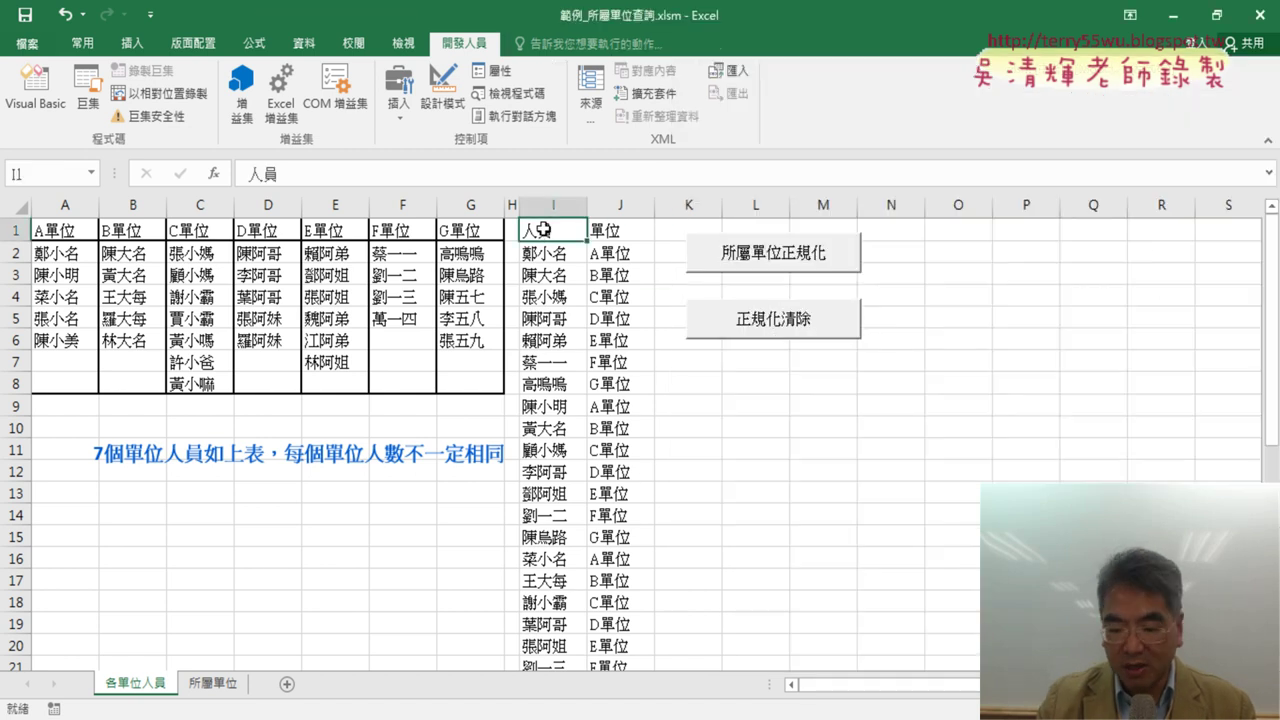
- Finish stepping through 正規化清除 so the entries in columns I–J are emptied
key(ctrl+Down)
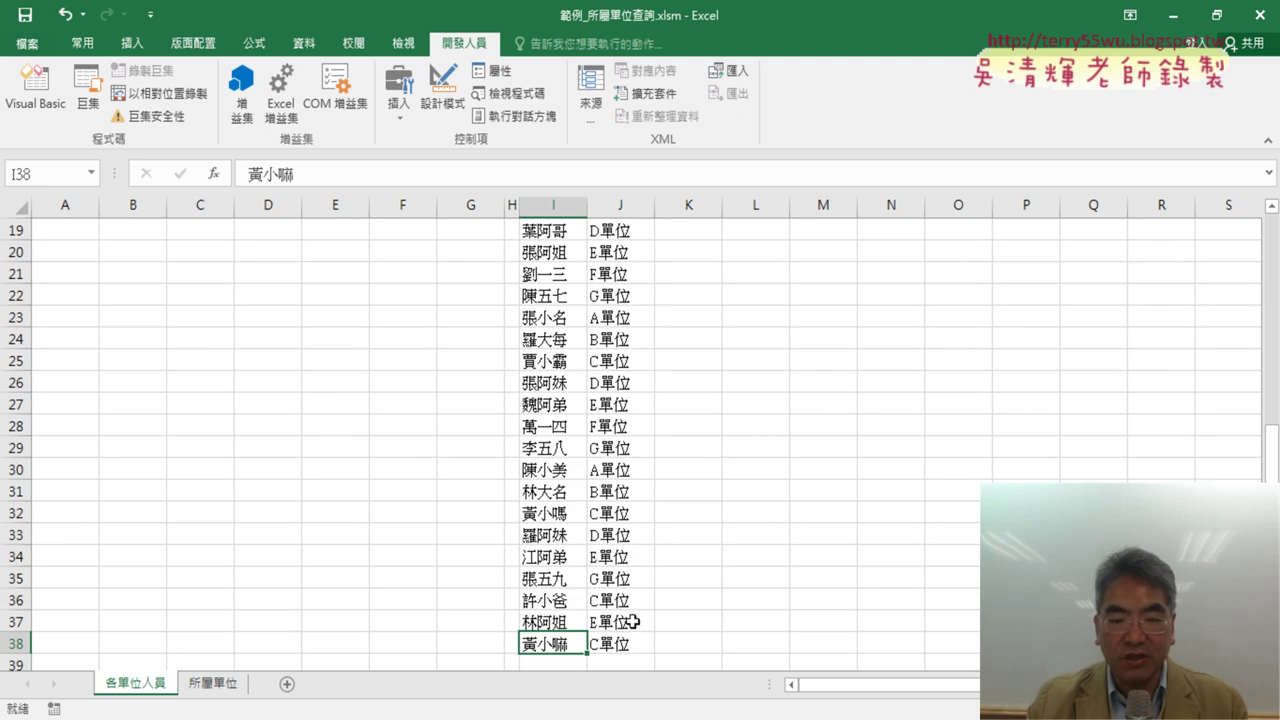
click(35, 88)
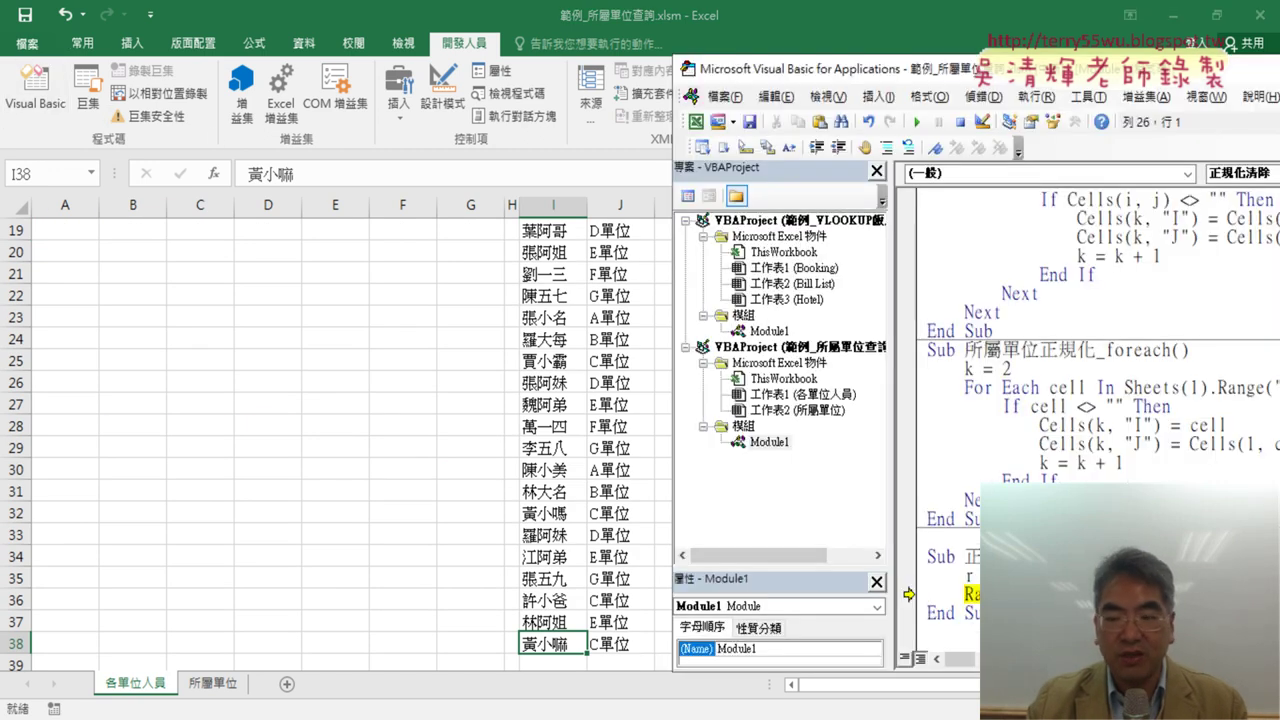
key(F8)
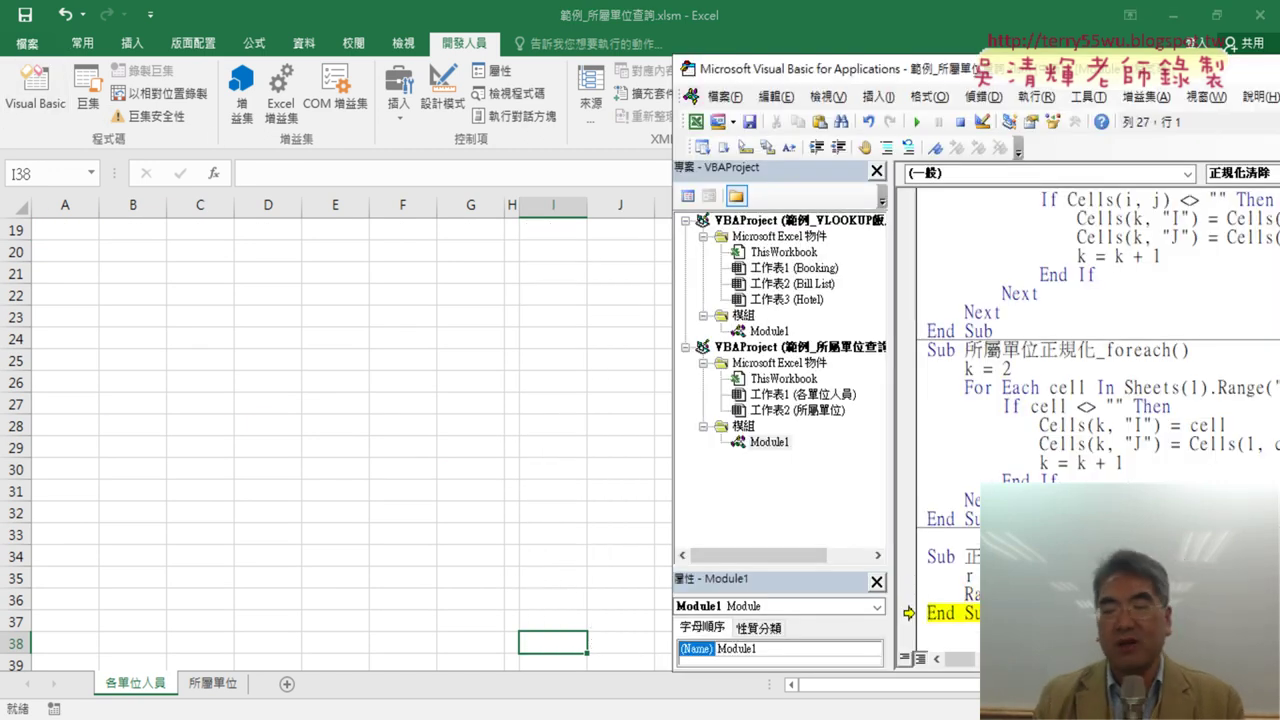
key(F8)
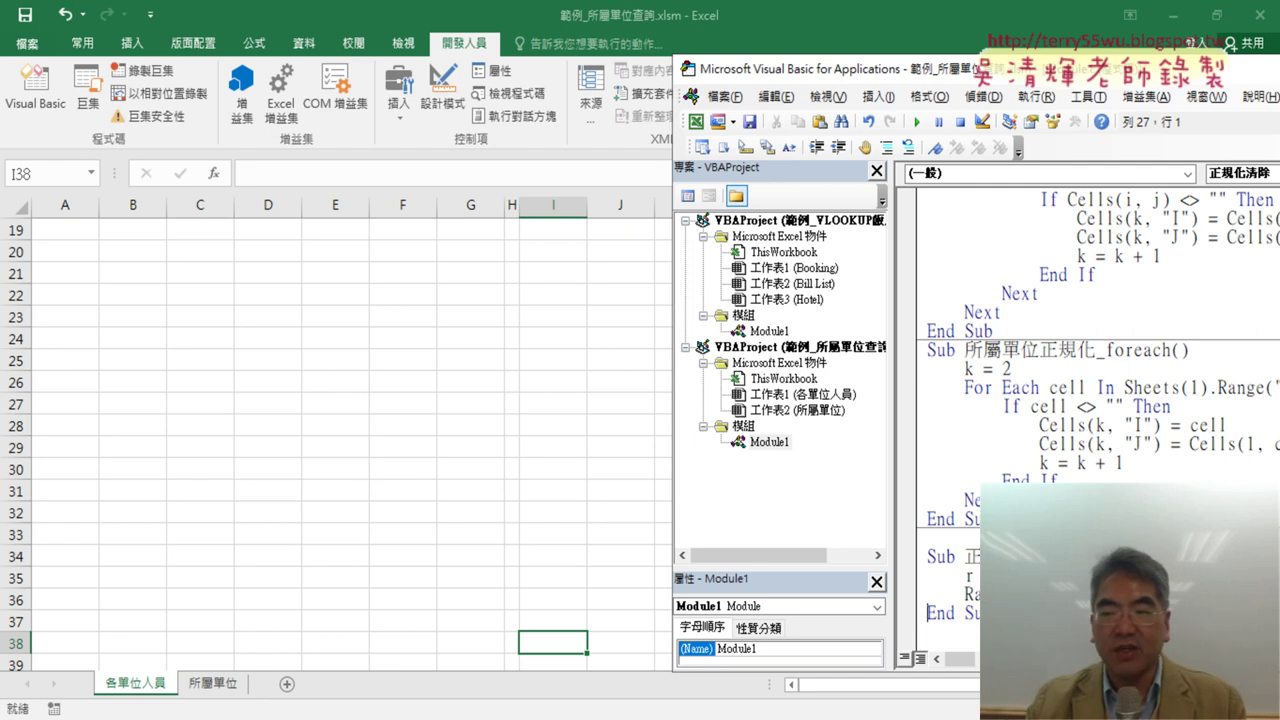
- Select the staff table A2:G8 and reopen the Visual Basic editor beside it
scroll(951, 426, up, 2)
click(554, 279)
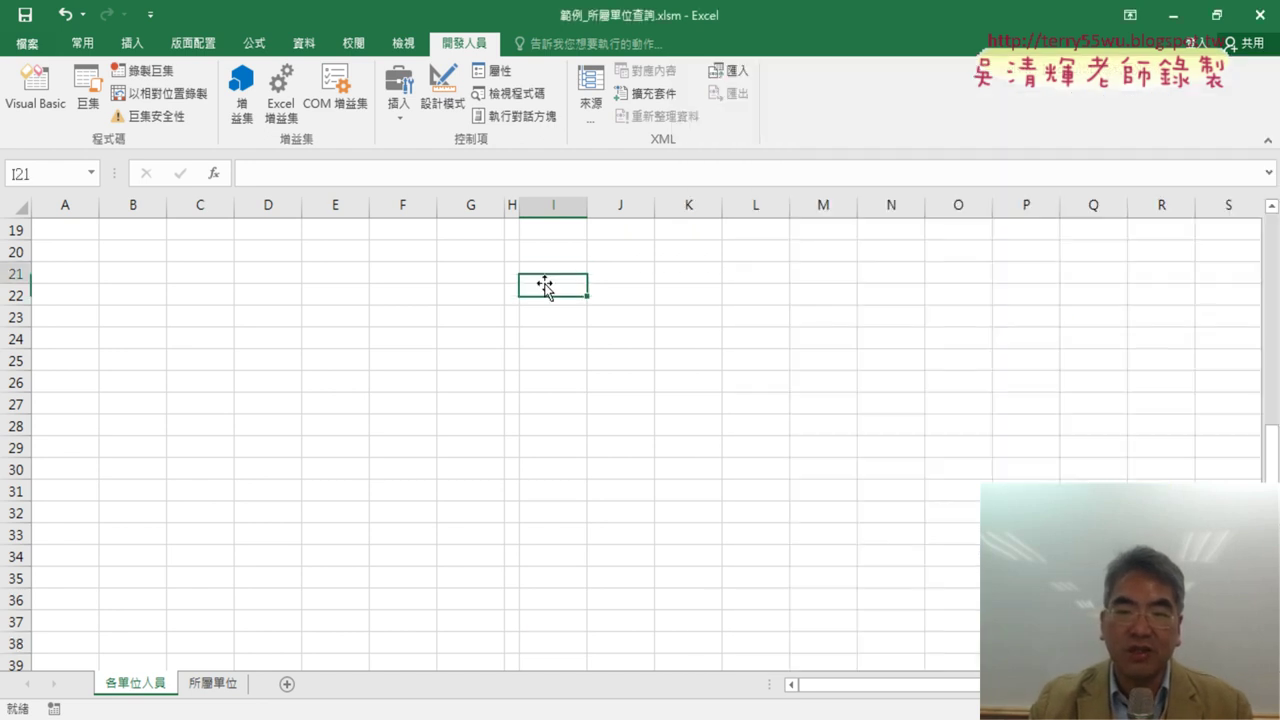
scroll(554, 276, up, 6)
drag(84, 248, 470, 383)
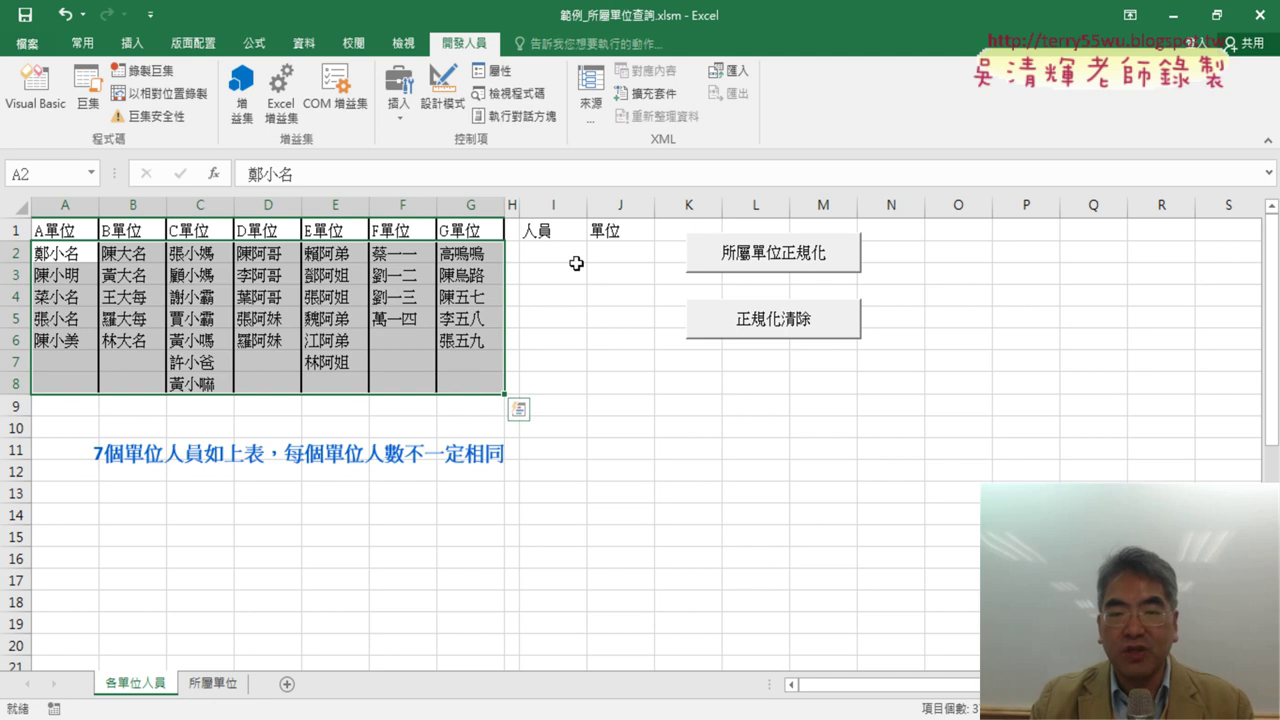
click(35, 88)
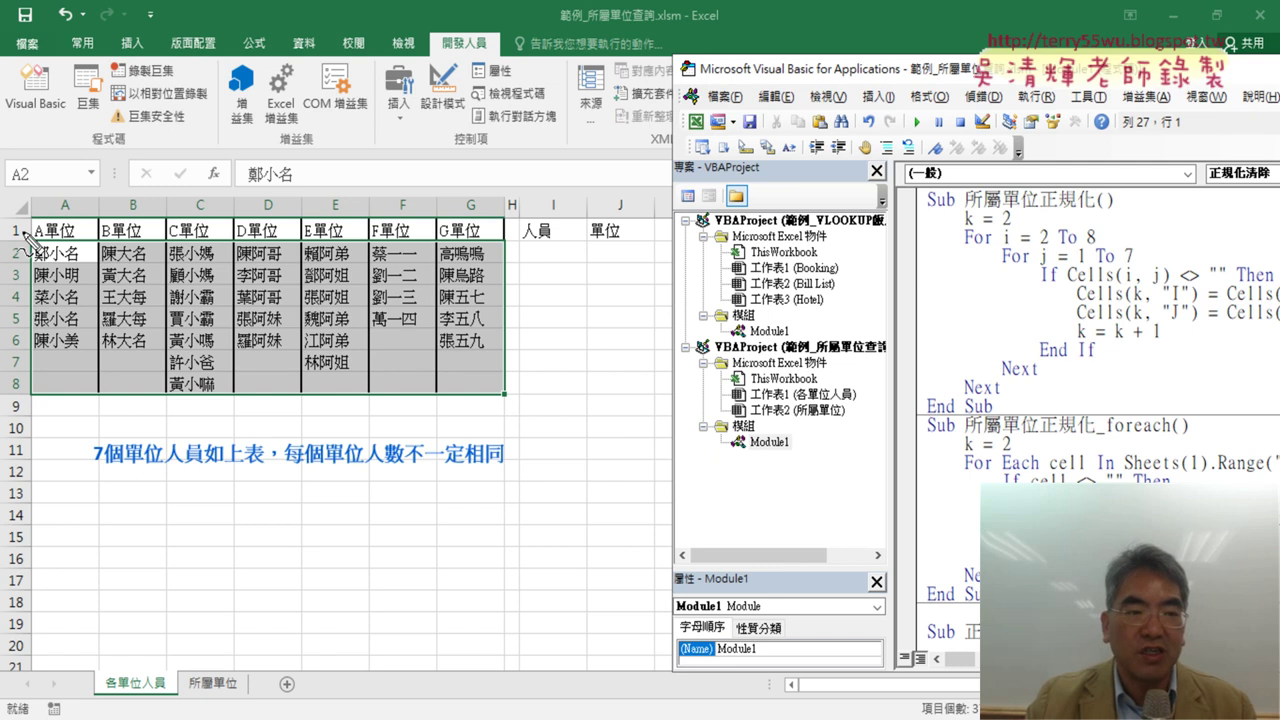
- Mark rows 2–8 and columns A (1st) through G (7th) of the staff table
drag(33, 243, 15, 405)
mouse_move(60, 244)
mouse_down()
mouse_move(505, 252)
mouse_move(35, 381)
mouse_up()
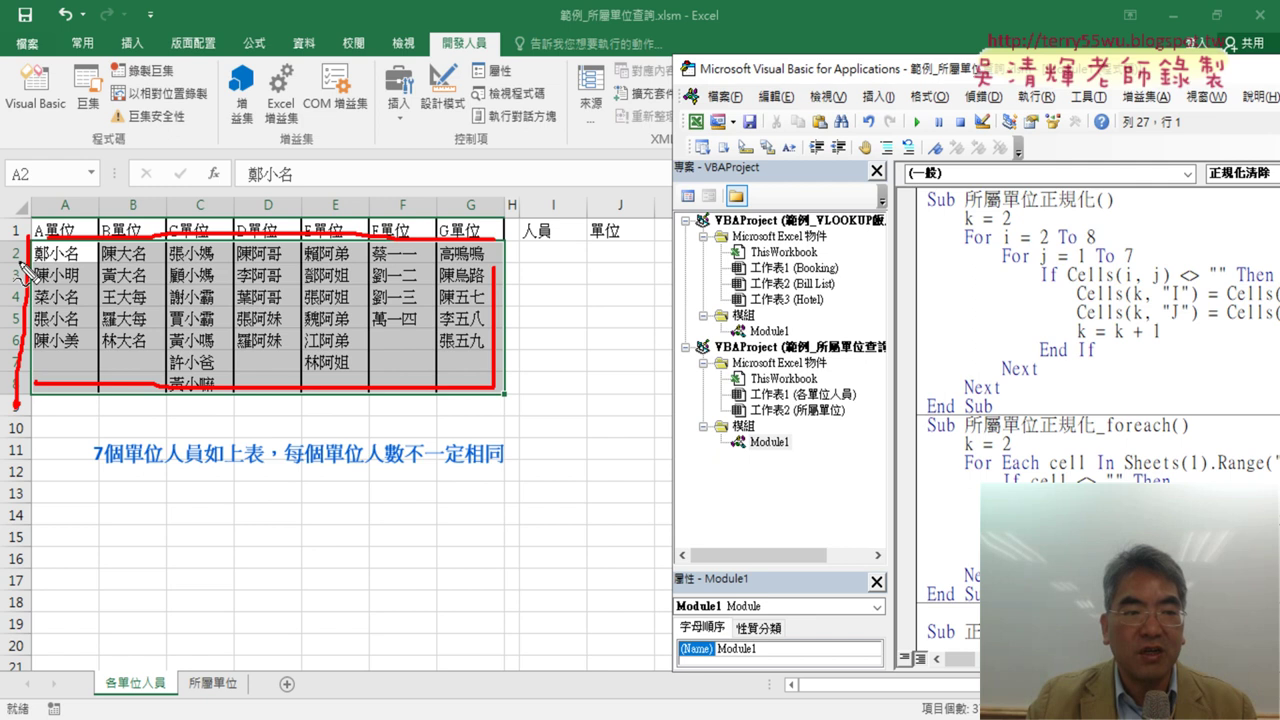
drag(20, 266, 22, 262)
drag(16, 367, 30, 385)
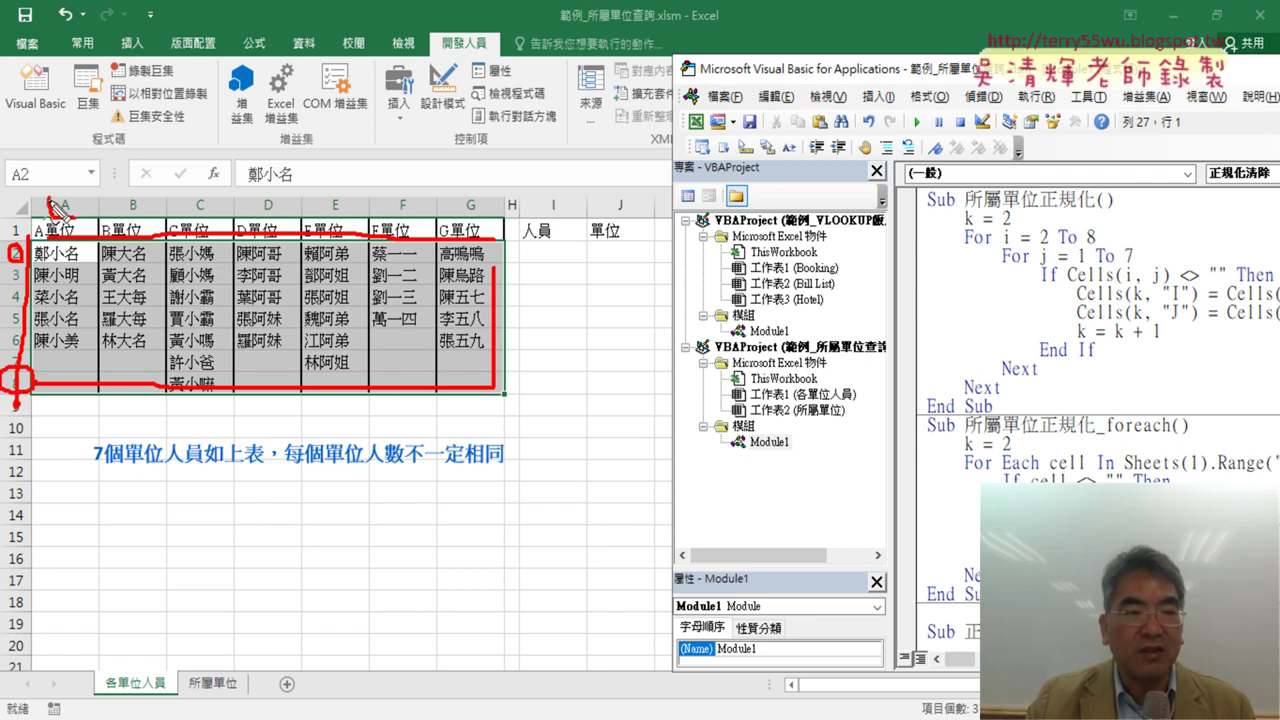
drag(86, 198, 82, 222)
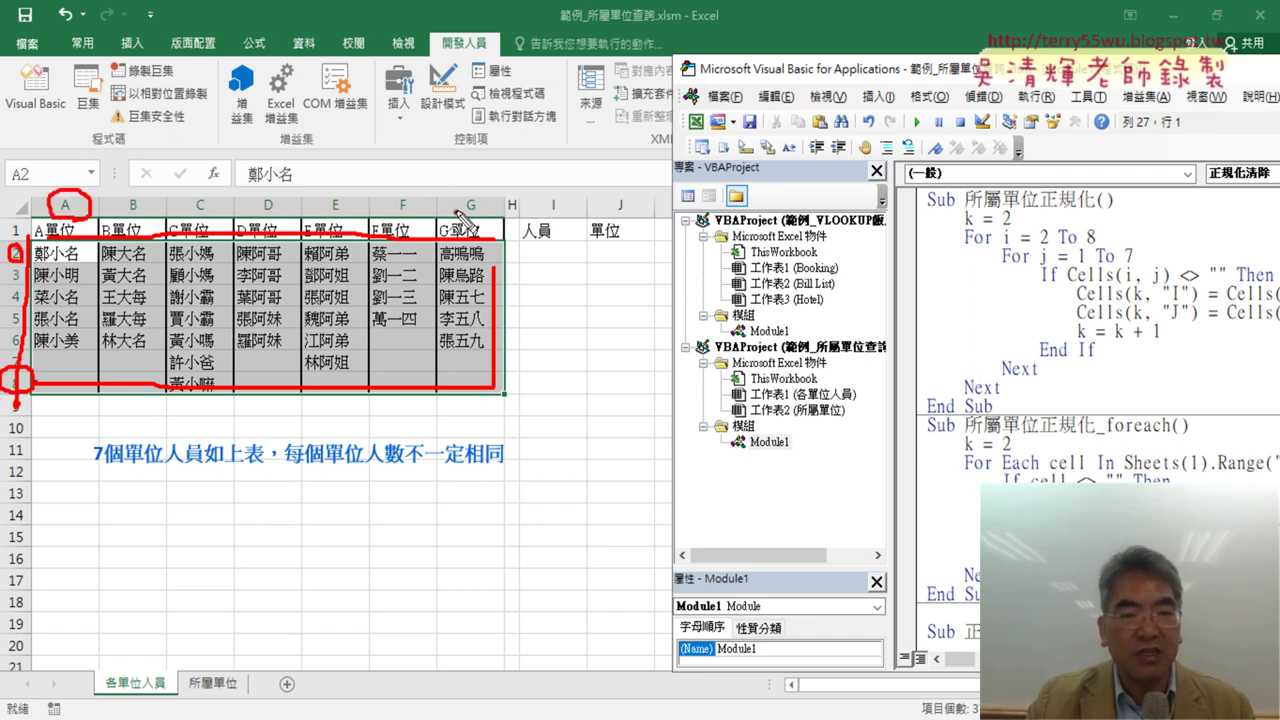
drag(494, 194, 478, 215)
drag(466, 142, 472, 180)
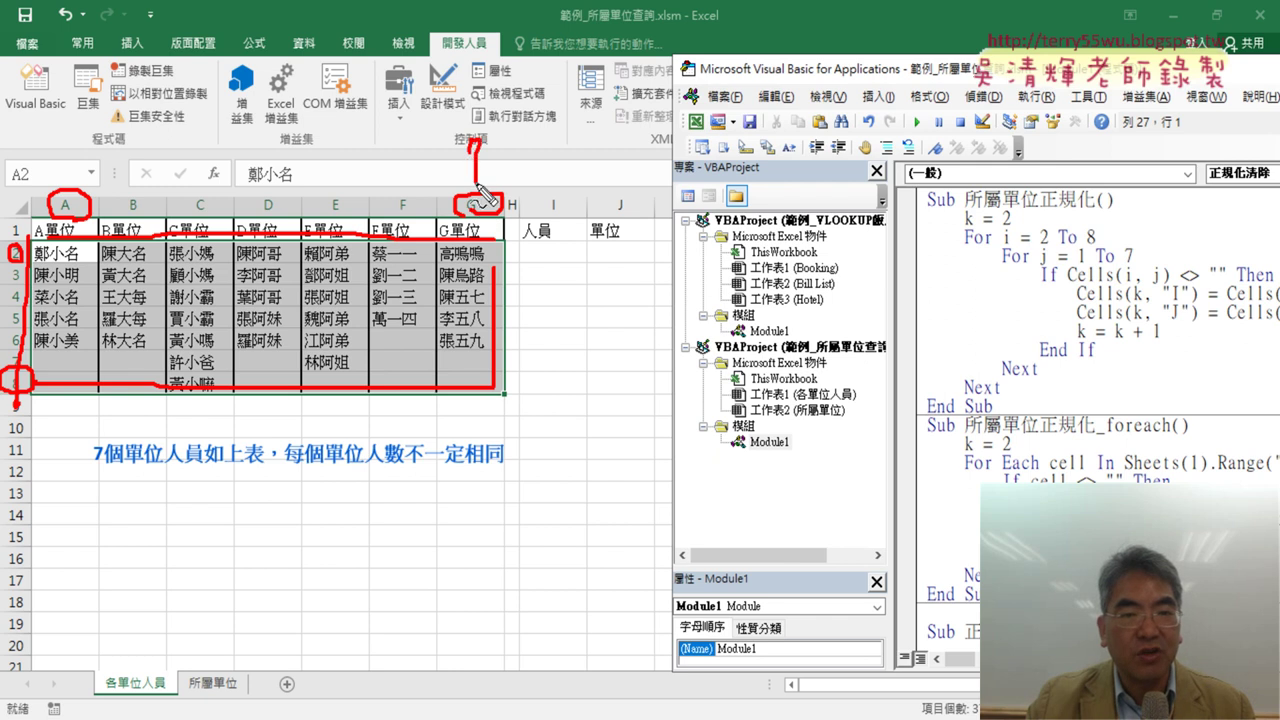
drag(72, 140, 73, 172)
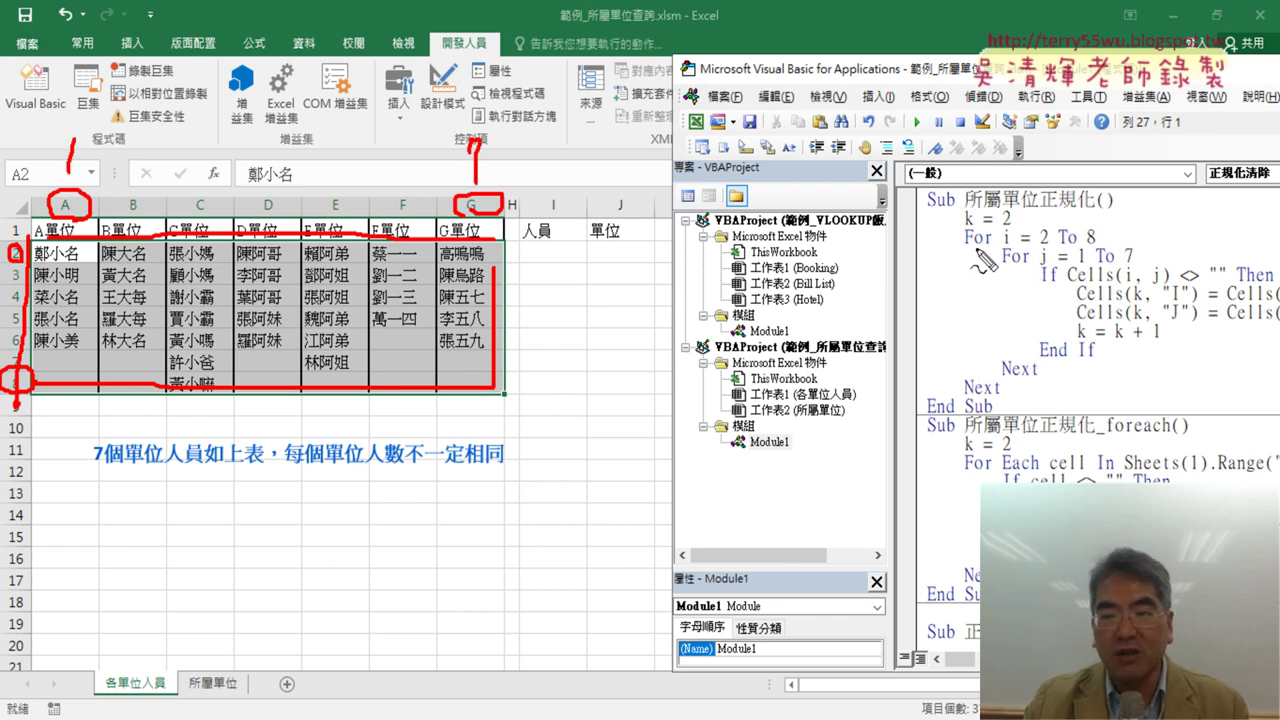
- Underline the row counter i and the column bounds 1 to 7 in the loop code
drag(1000, 242, 1012, 241)
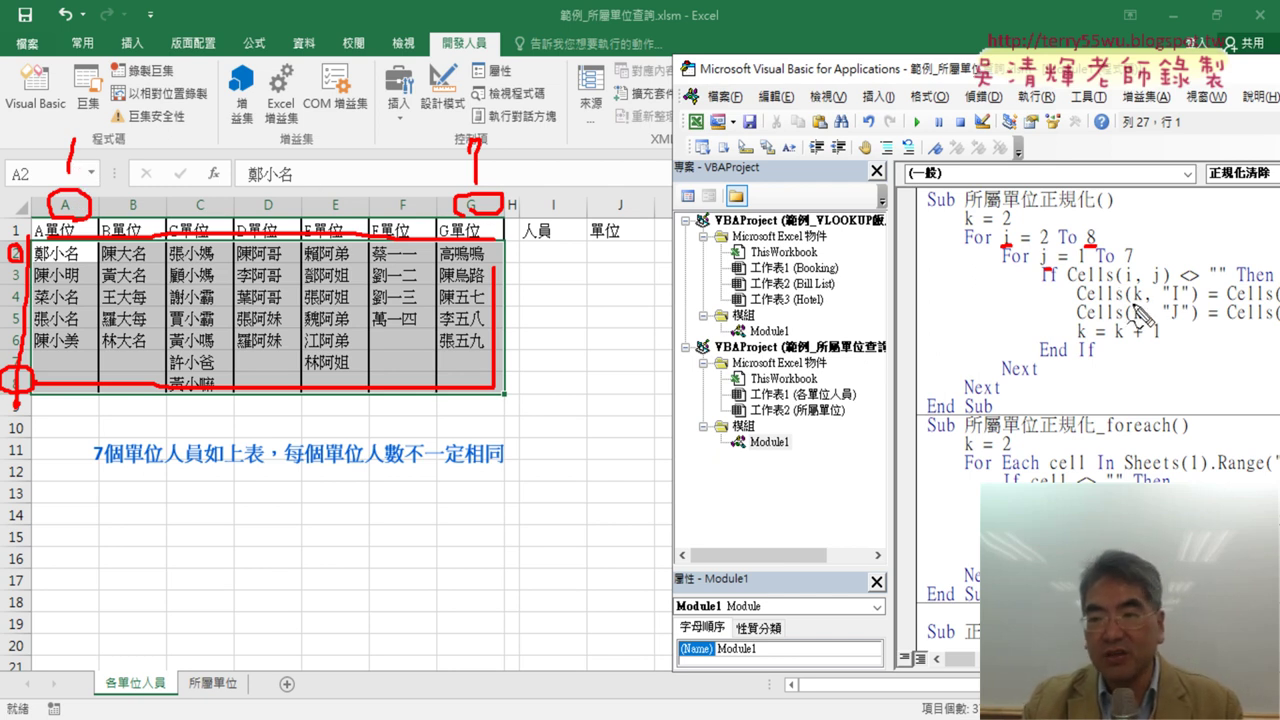
drag(1076, 268, 1139, 267)
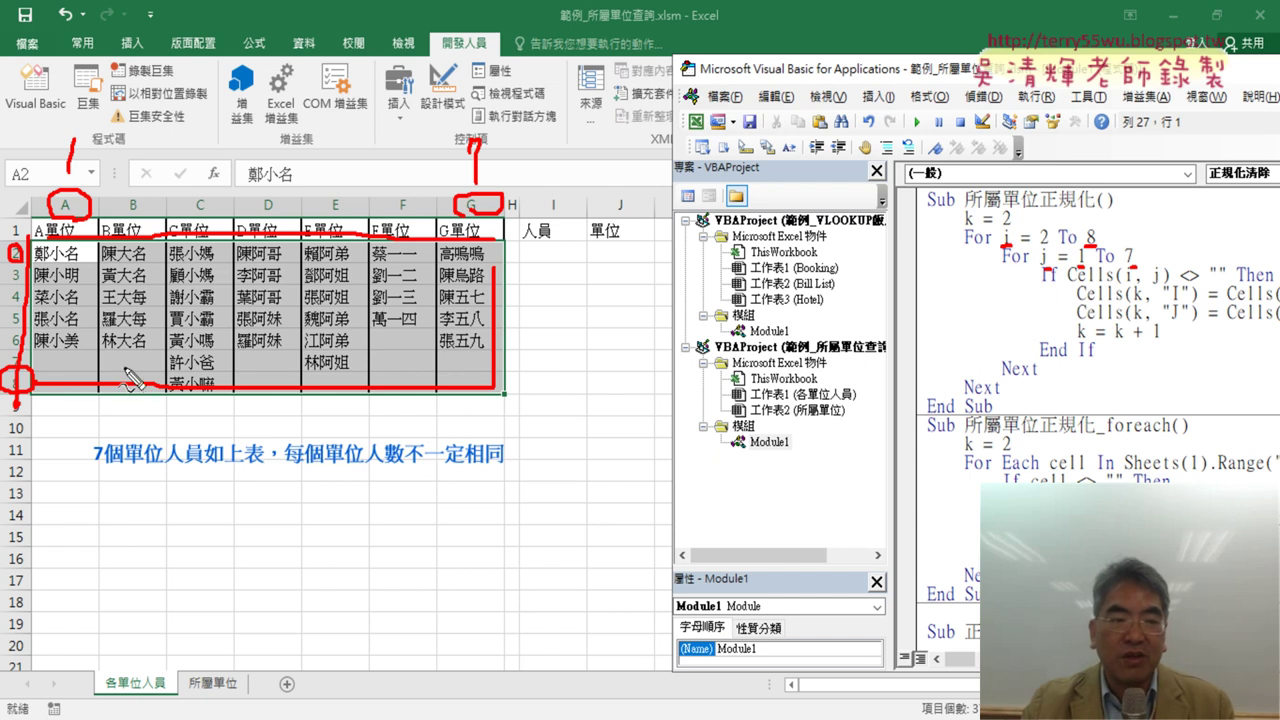
drag(48, 366, 140, 362)
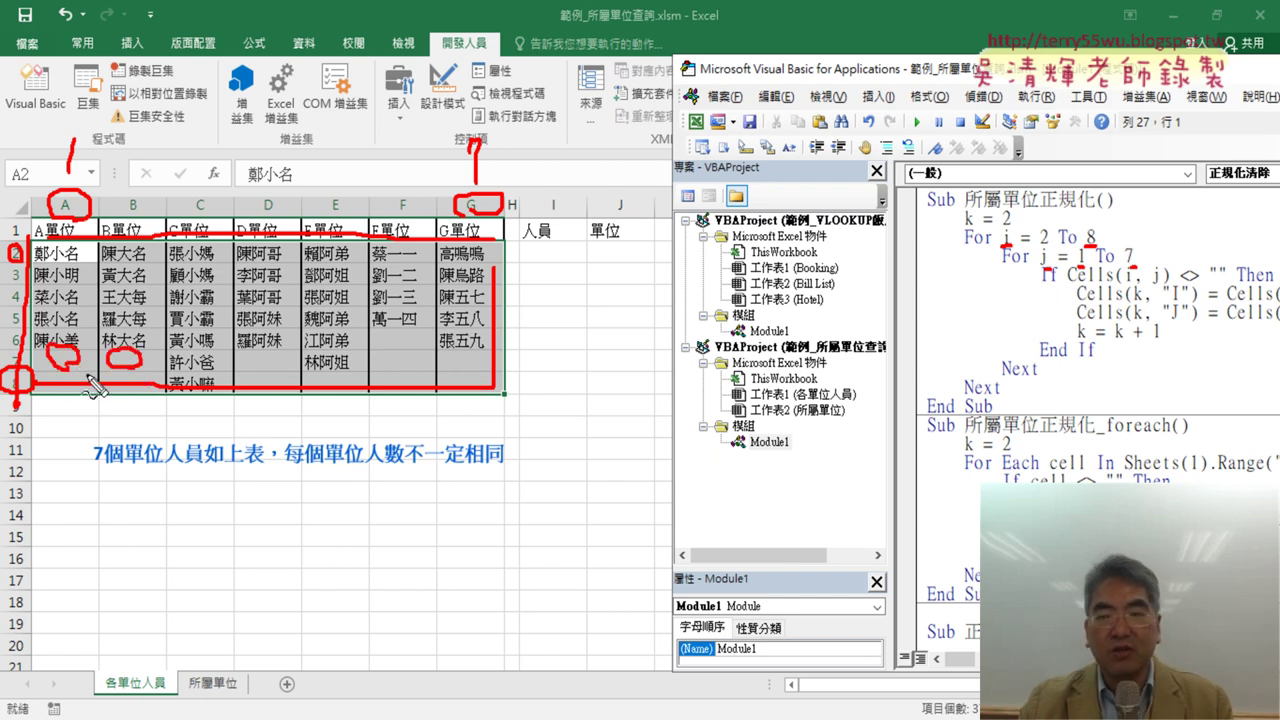
- Highlight the If Cells(i, j) <> "" test and shift the narrowed code window to uncover the sheet buttons
key(Escape)
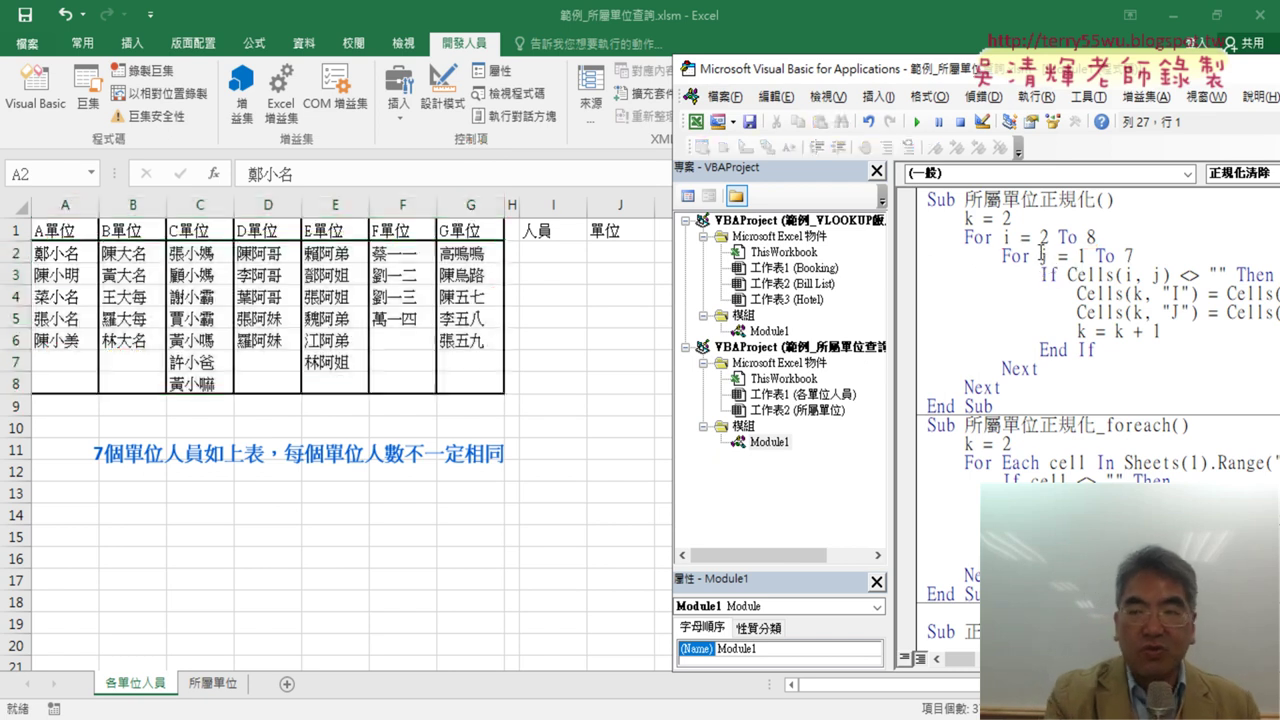
drag(1107, 70, 922, 70)
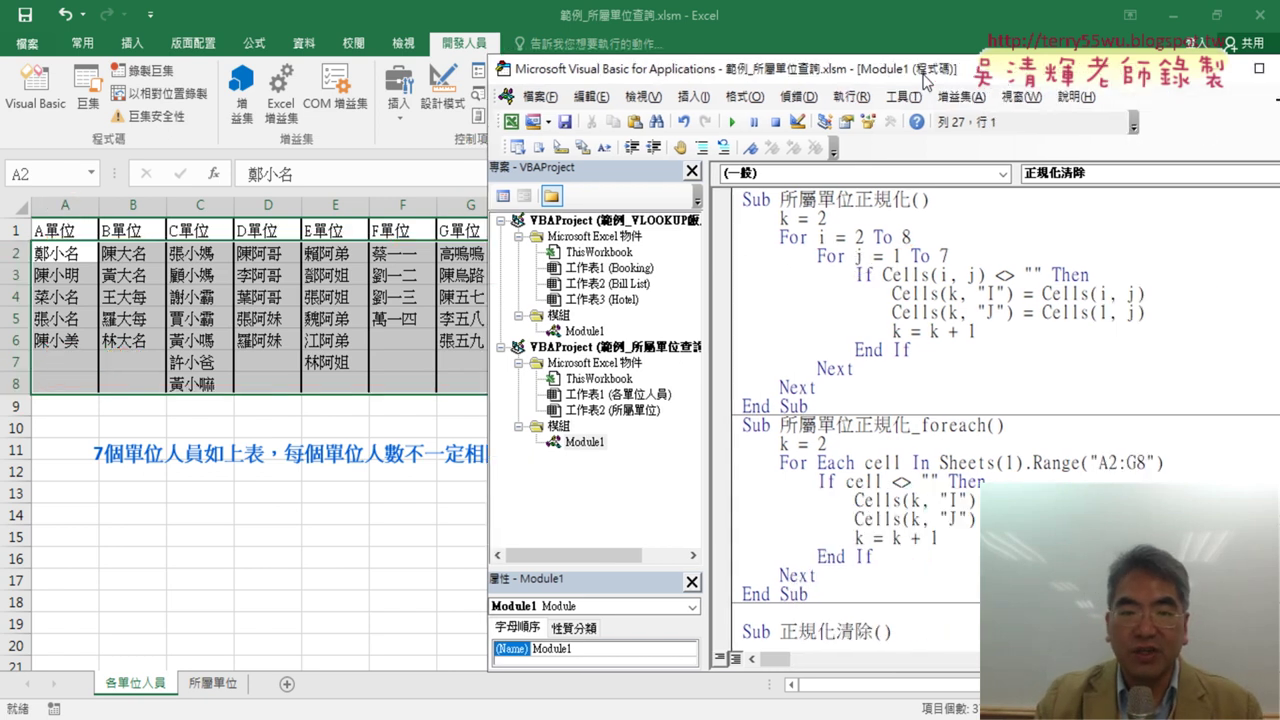
drag(883, 275, 958, 274)
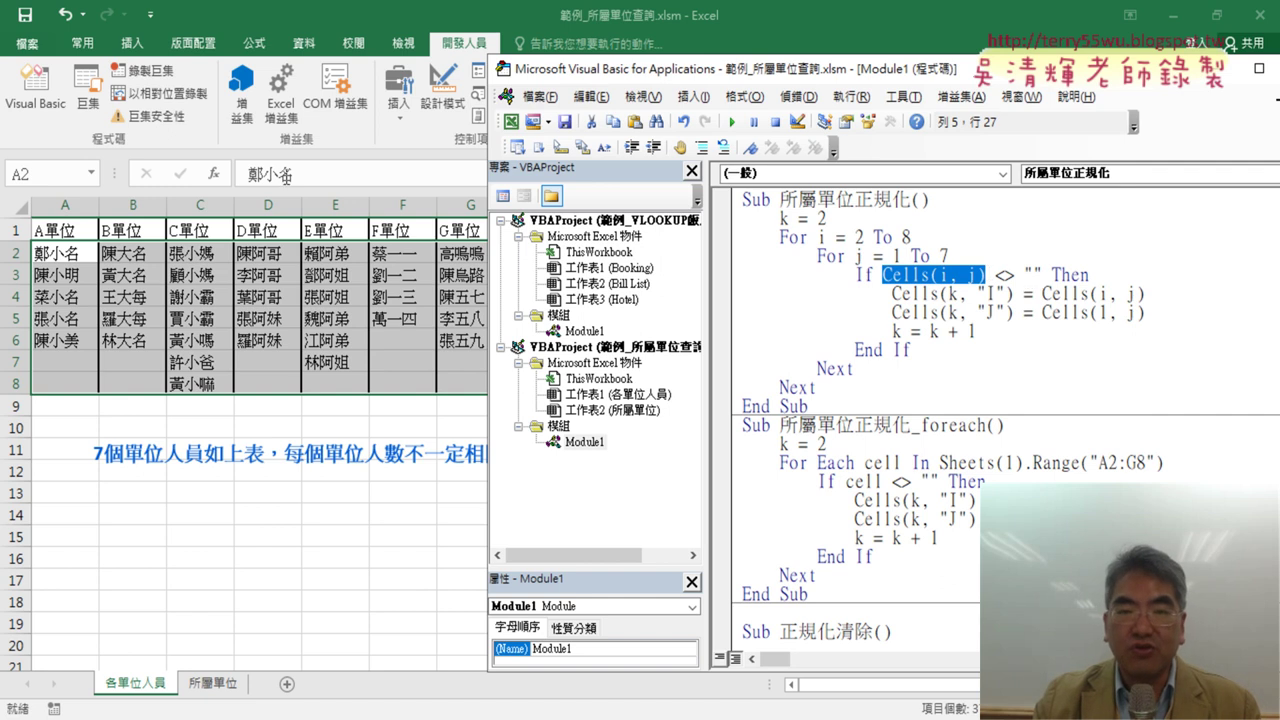
mouse_move(640, 69)
mouse_down()
mouse_move(920, 112)
mouse_move(522, 57)
mouse_up()
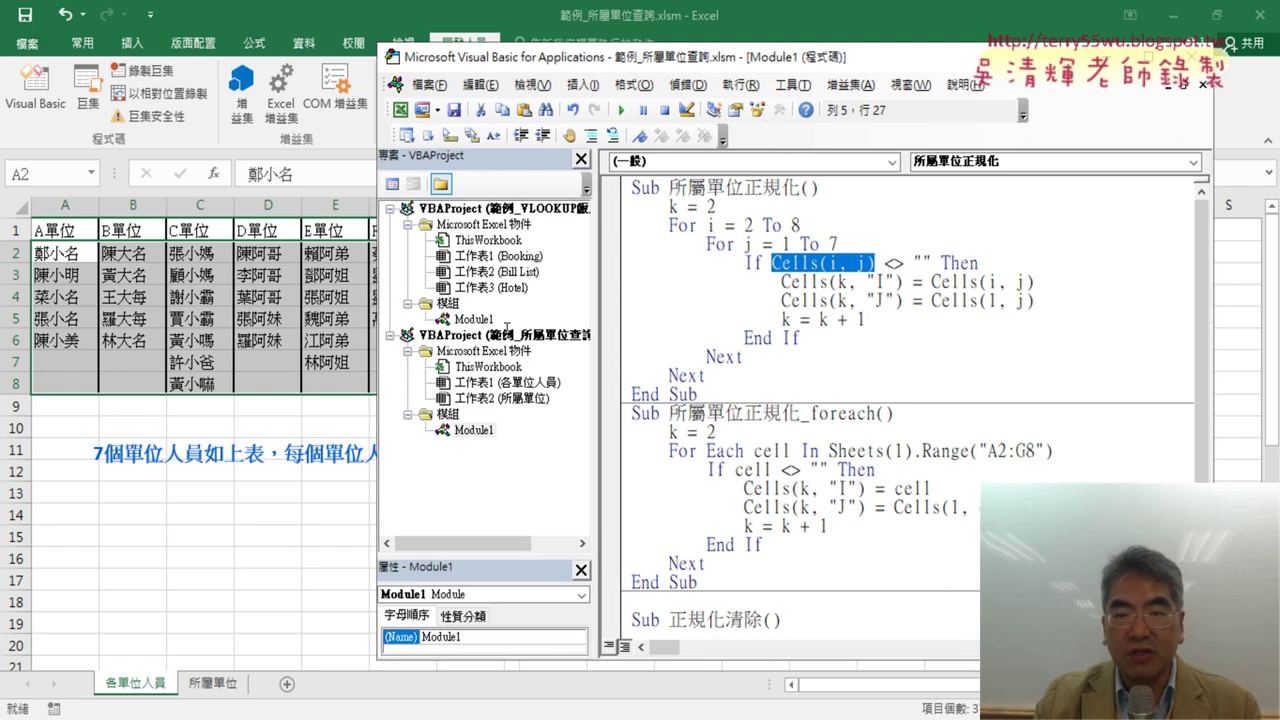
drag(884, 262, 920, 263)
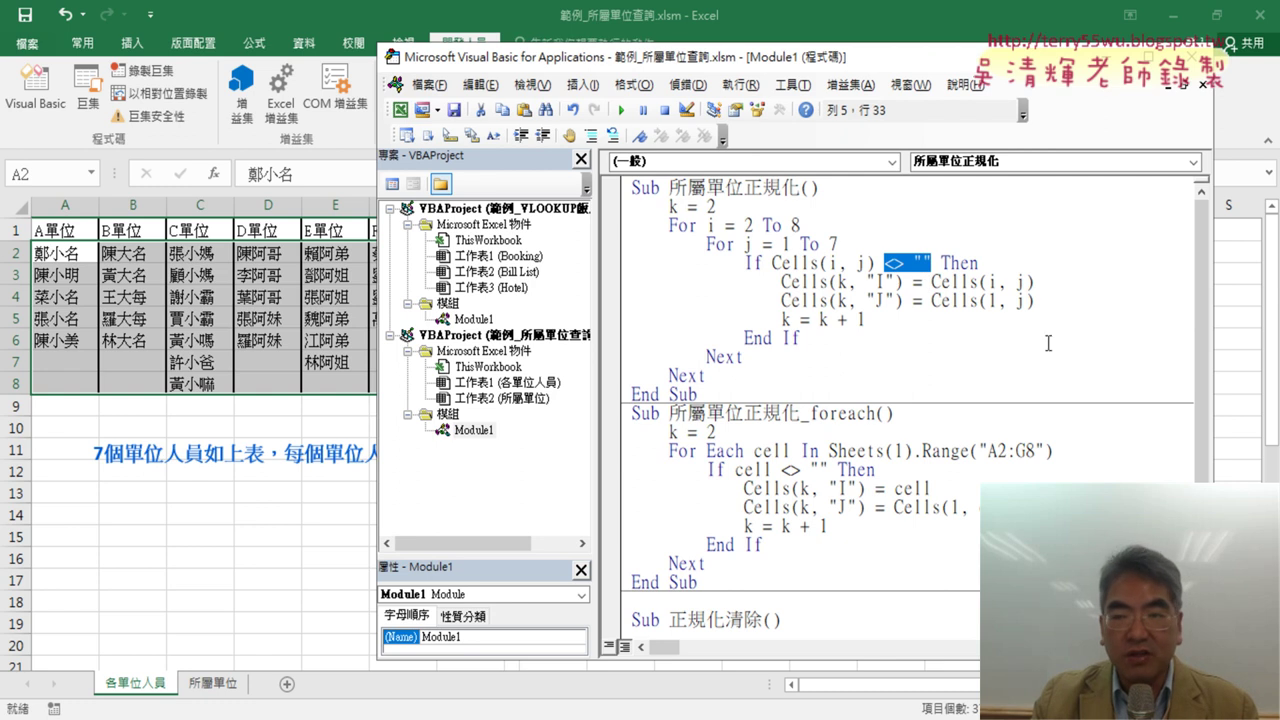
drag(1212, 344, 1097, 344)
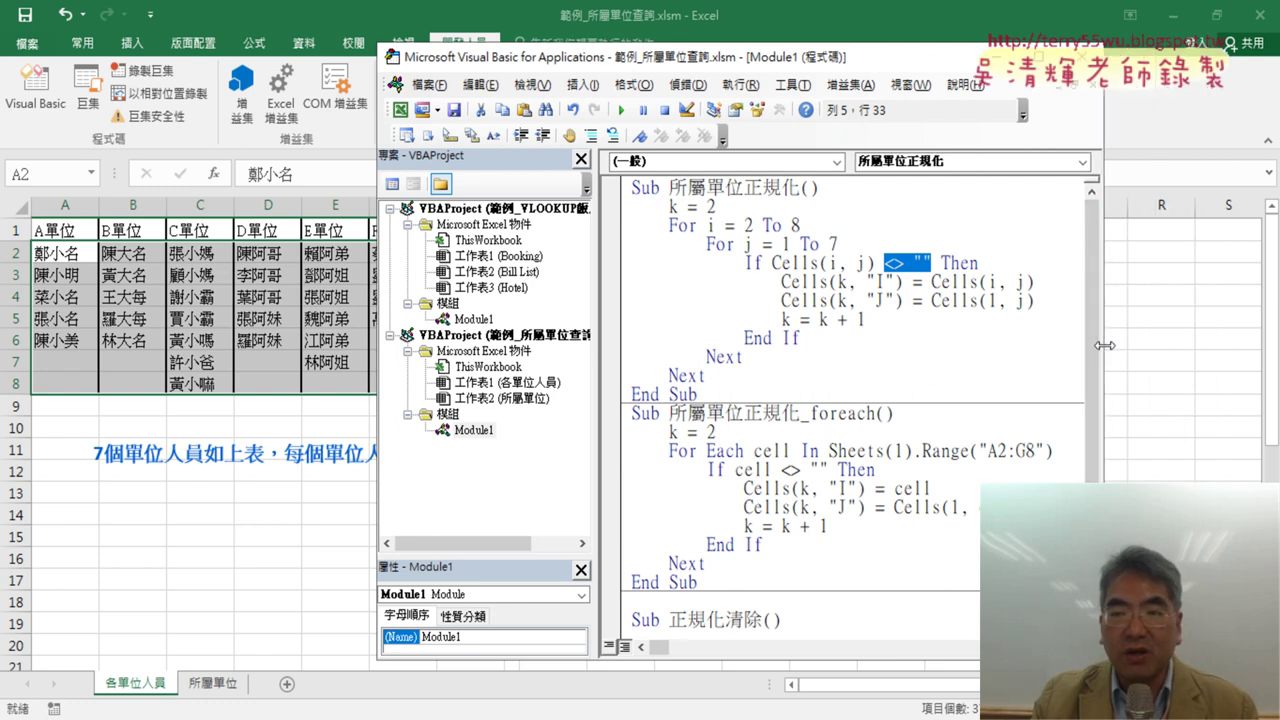
drag(806, 65, 458, 64)
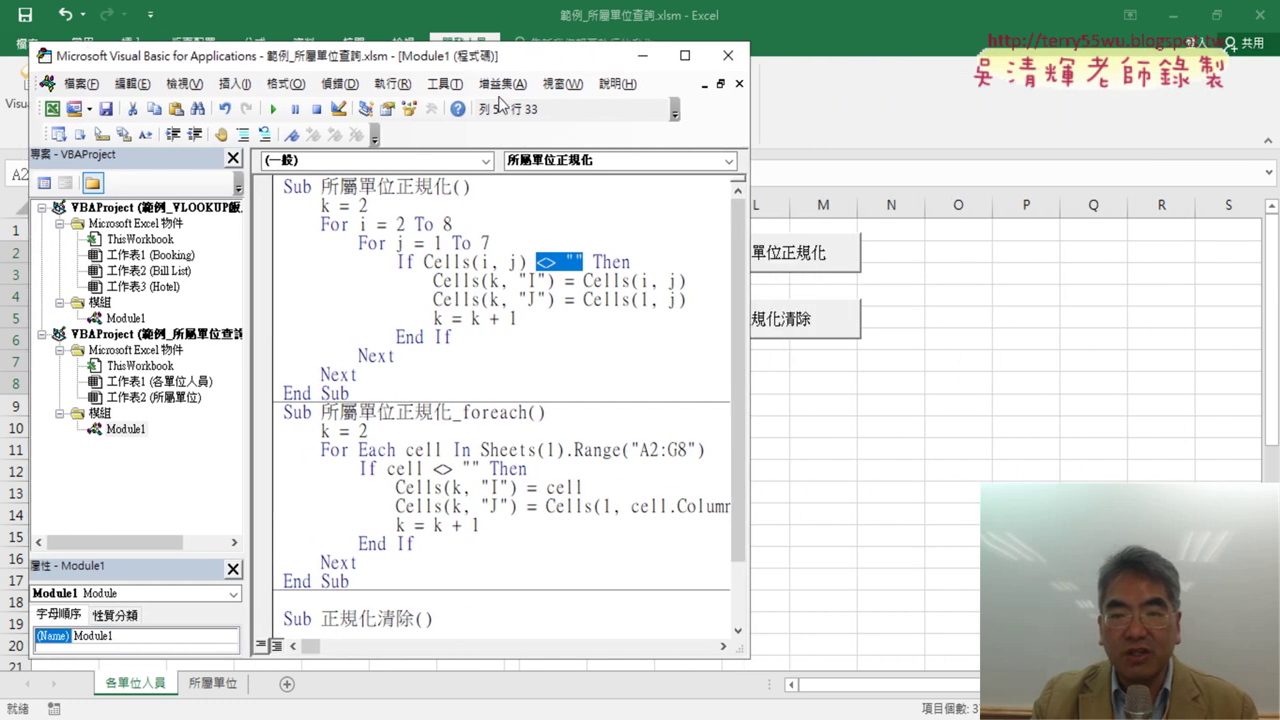
- Place the code beside the staff table and mark the column I copy and starting row k = 2
drag(566, 283, 677, 282)
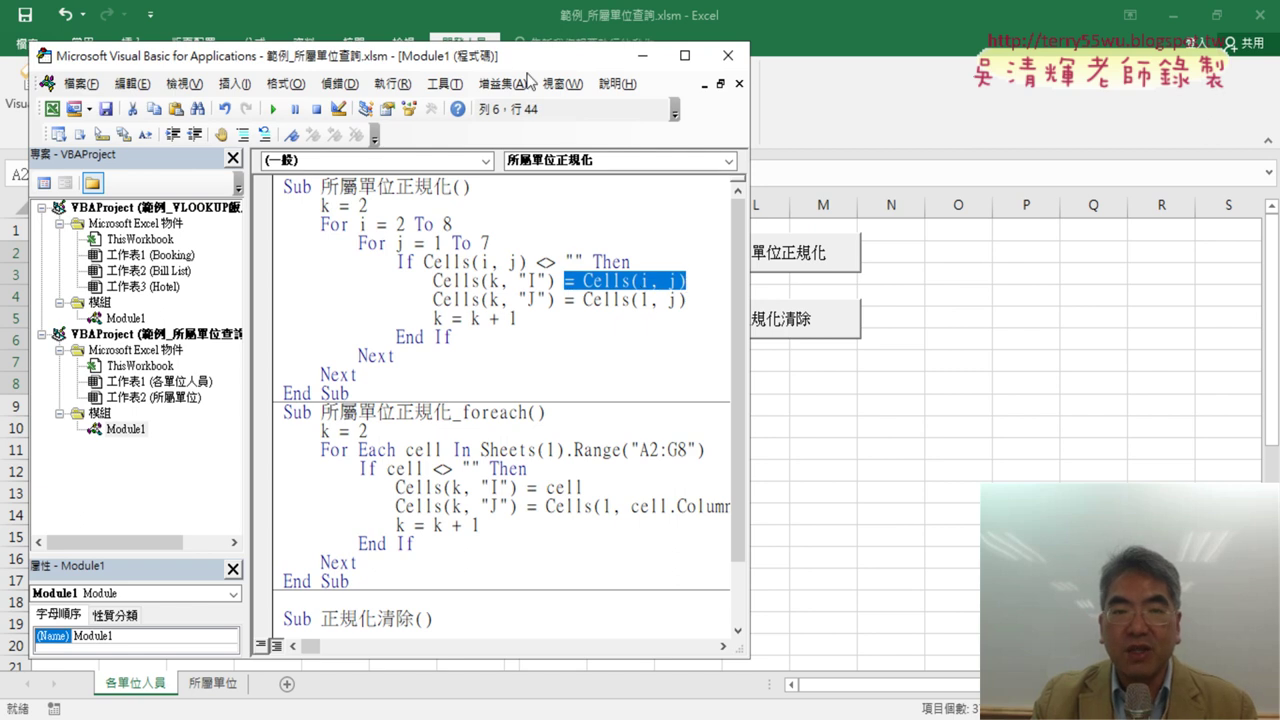
drag(527, 56, 1131, 82)
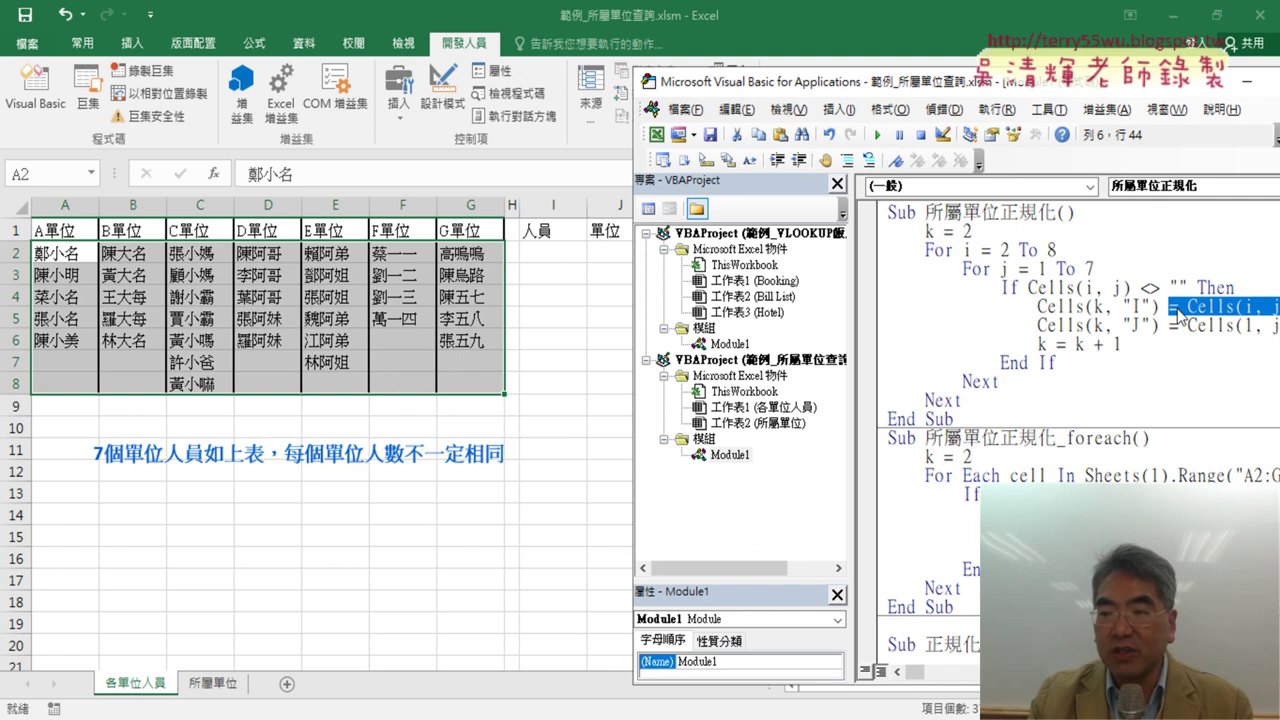
drag(1148, 306, 1122, 306)
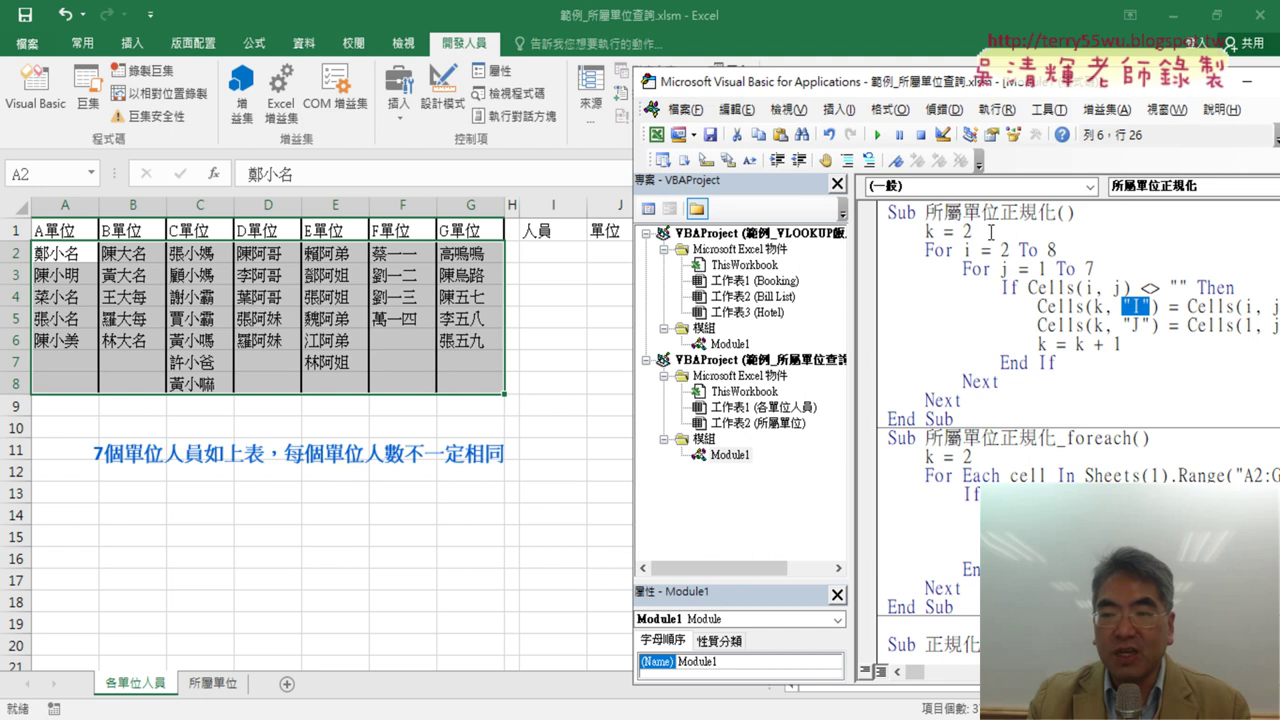
drag(990, 232, 927, 232)
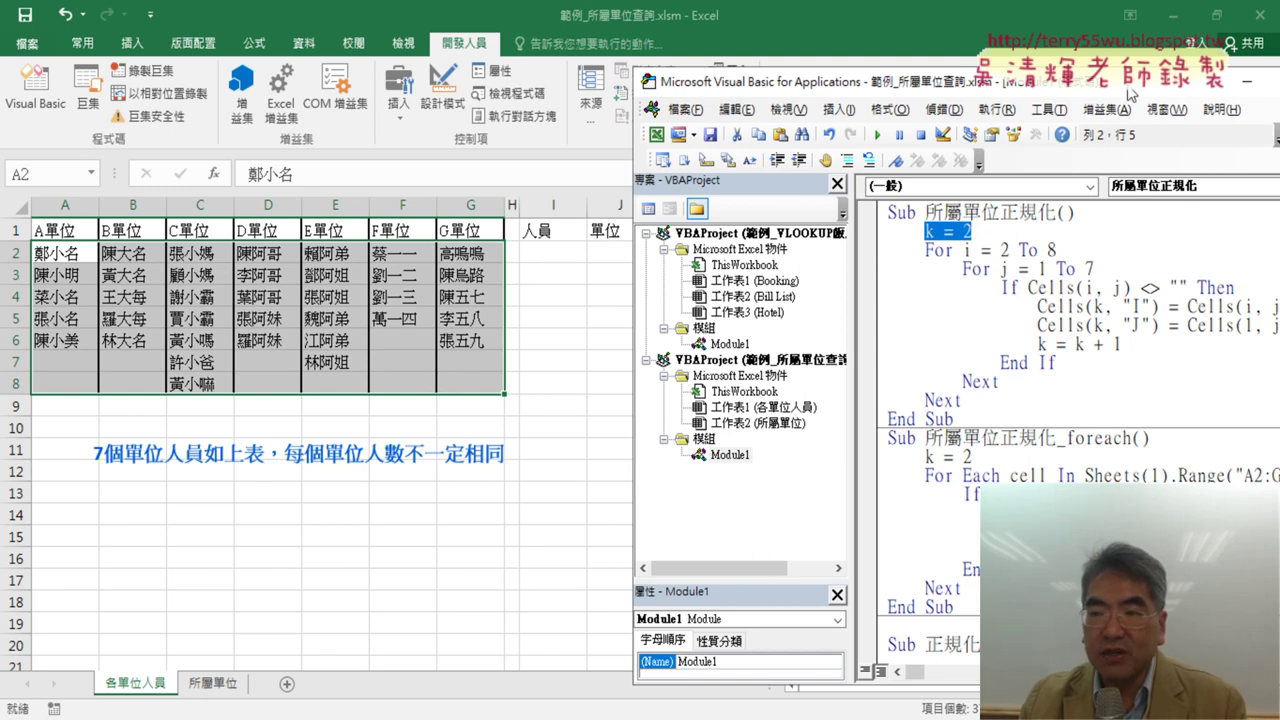
- Highlight j and header row 1 in Cells(1, j), and the k = k + 1 increment
drag(1131, 93, 1069, 92)
double_click(1218, 324)
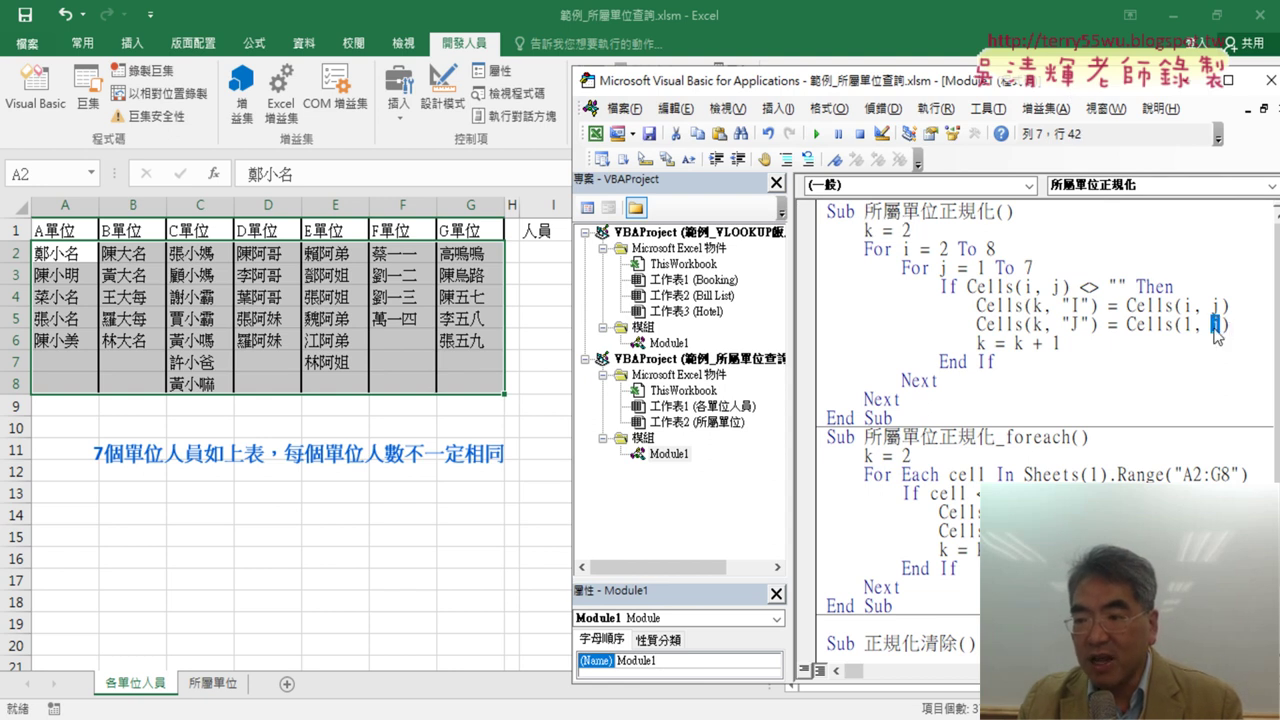
double_click(1187, 323)
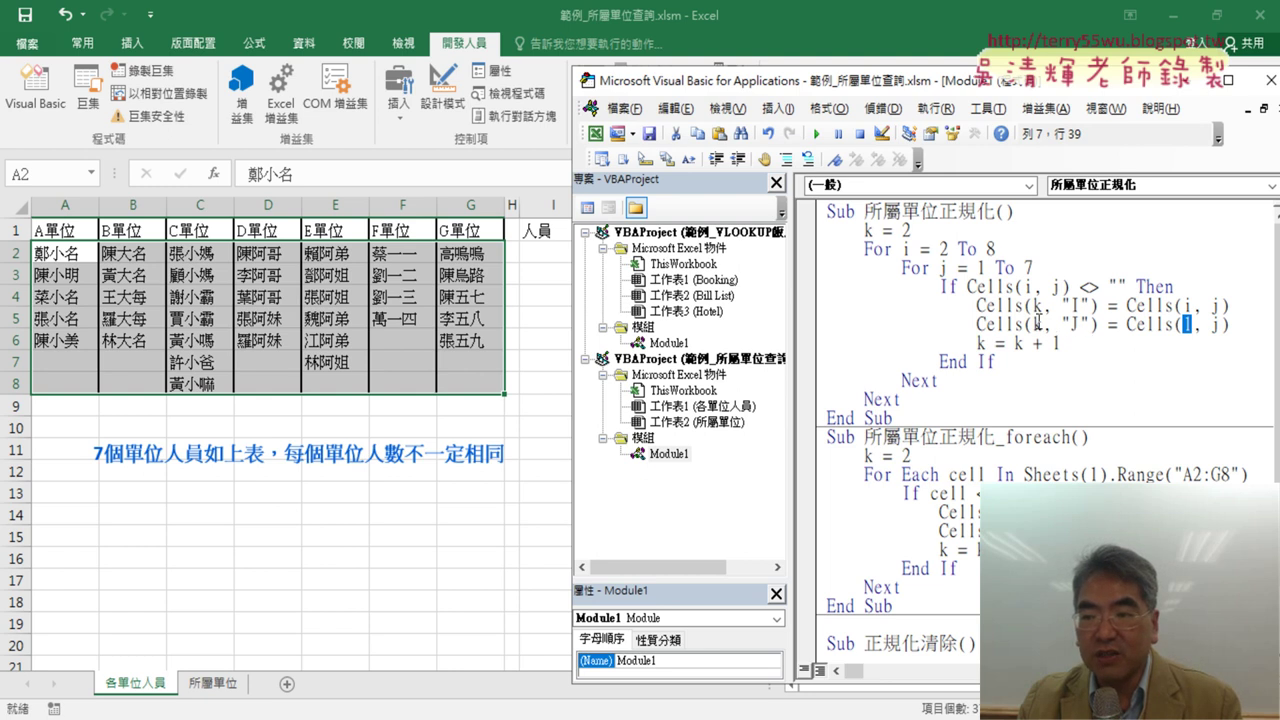
text(1)
drag(1059, 345, 978, 343)
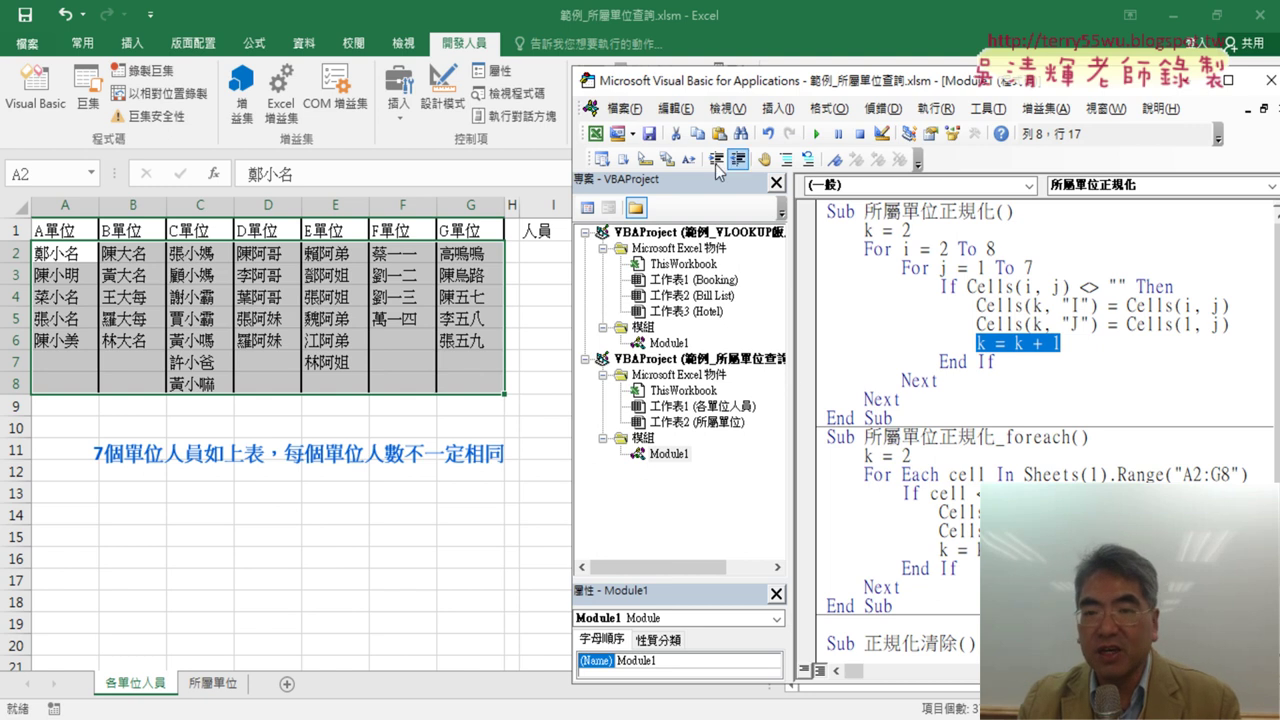
- Step the macro with F8 through the non-empty check until 鄭小名 is written into I2
click(1018, 324)
drag(1014, 91, 1102, 84)
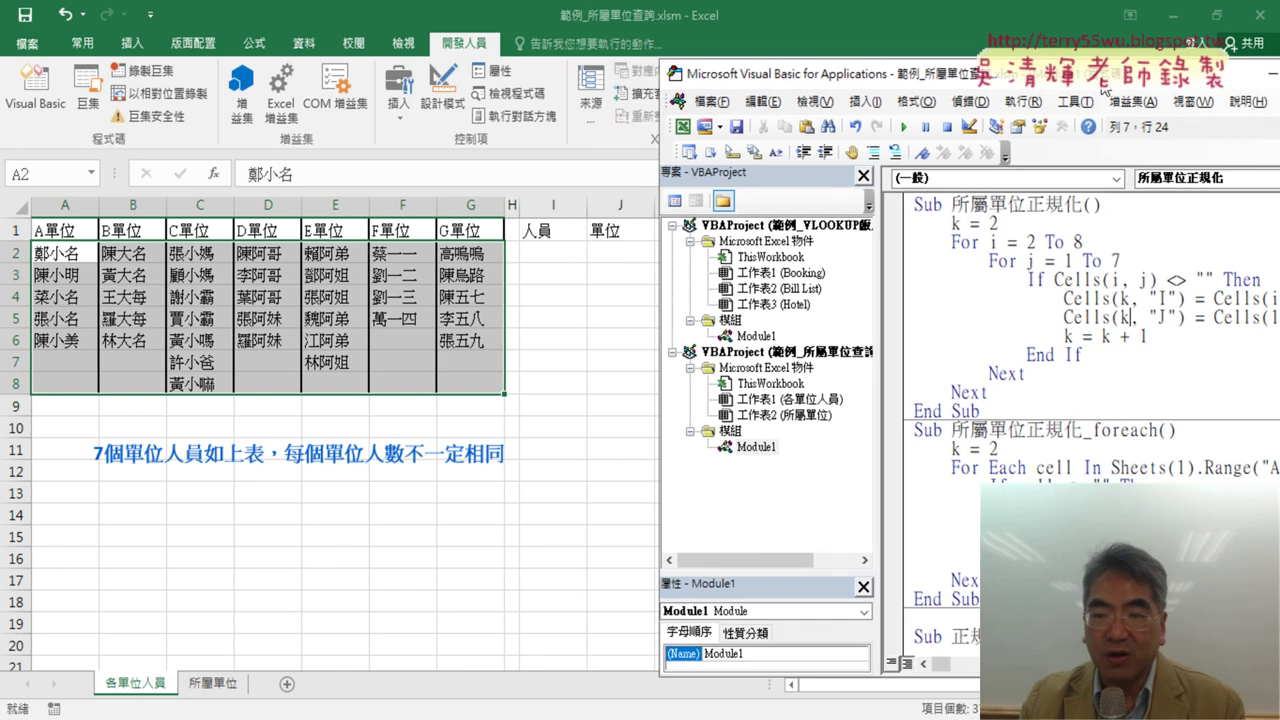
key(F8)
key(F8)
key(F8)
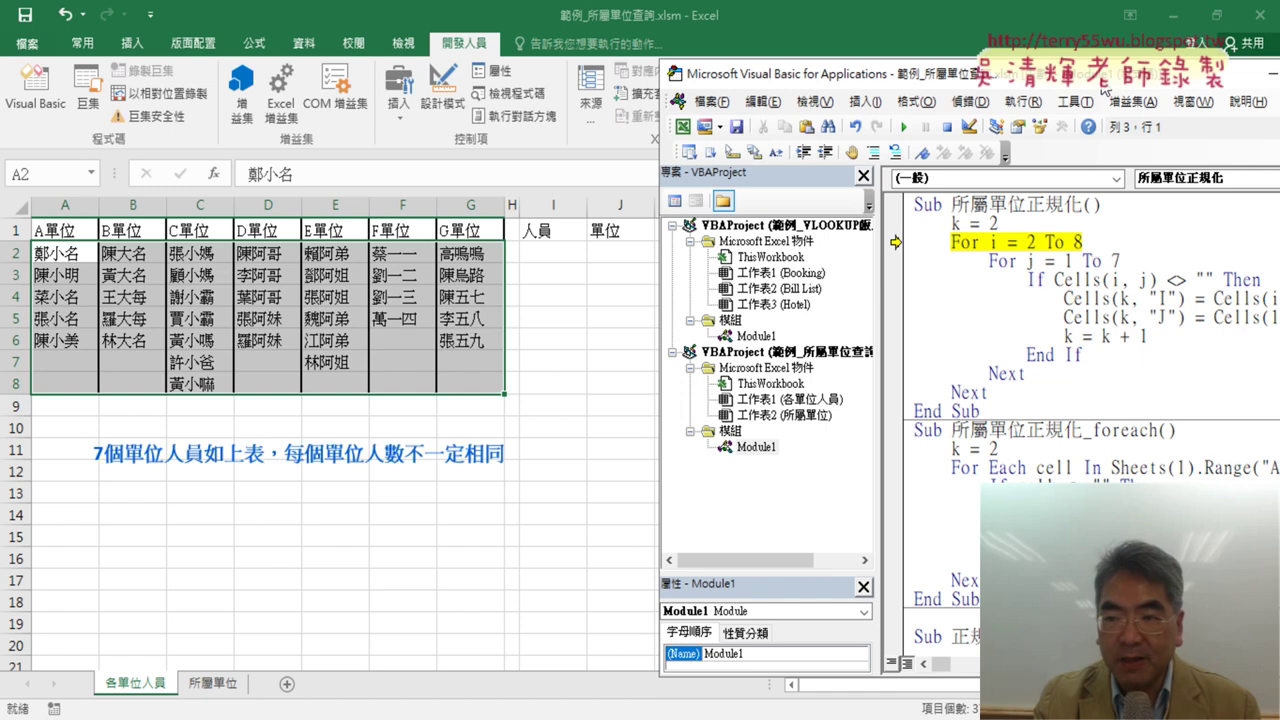
key(F8)
key(F8)
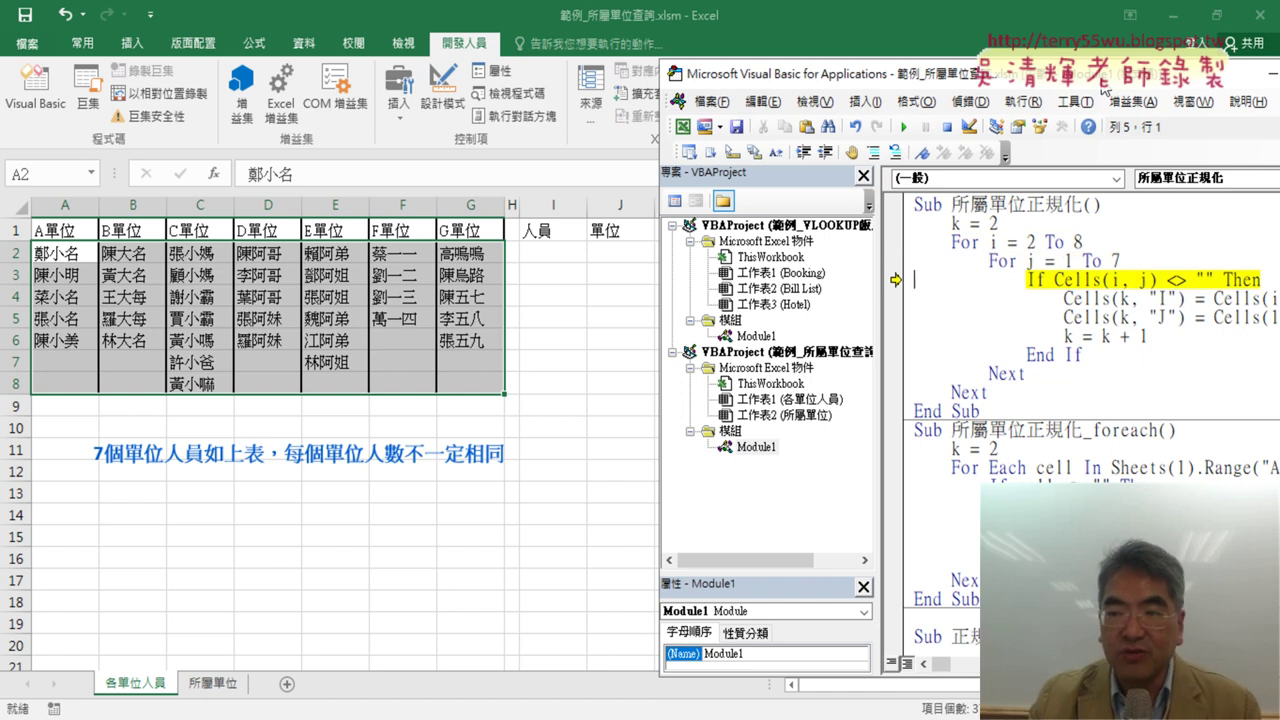
mouse_move(1077, 279)
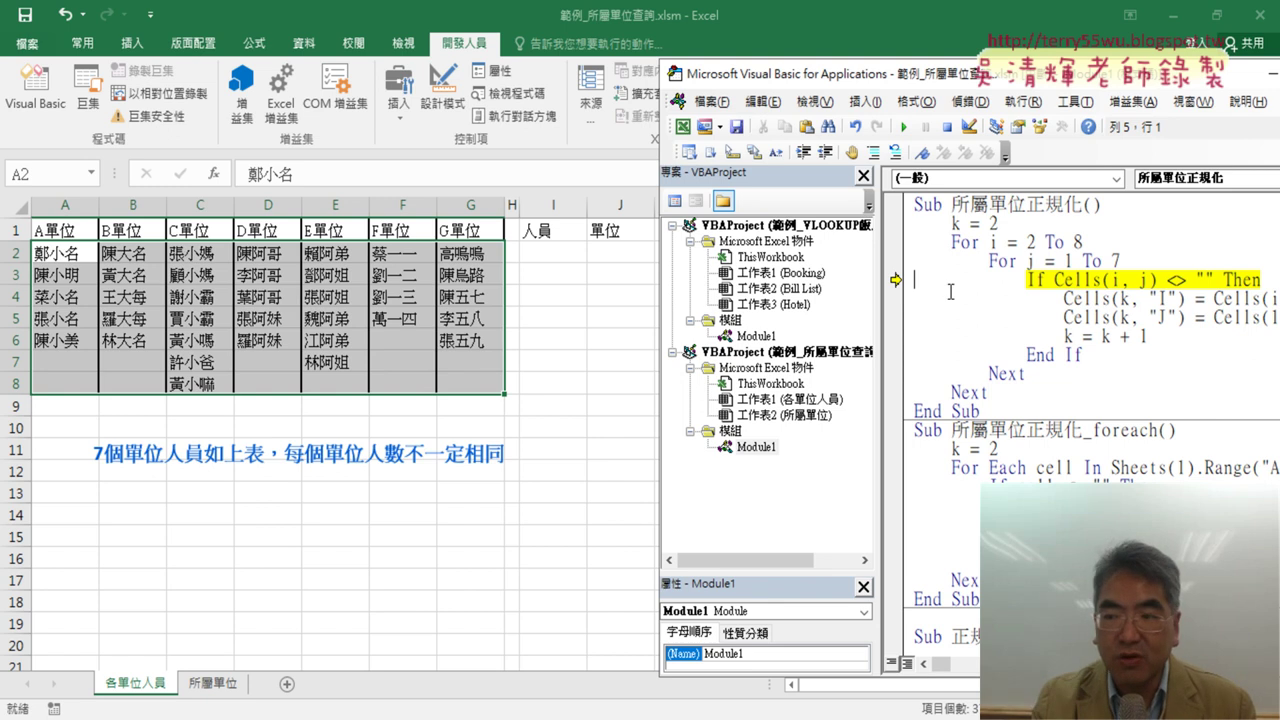
key(F8)
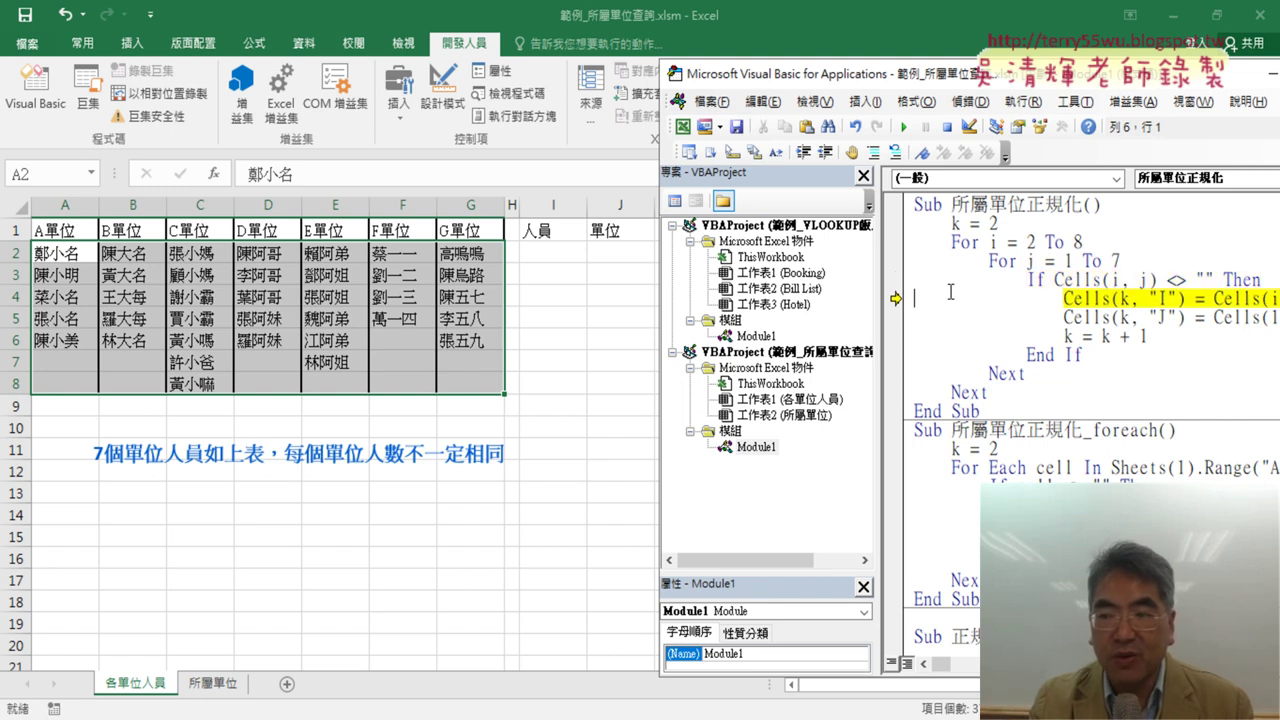
key(F8)
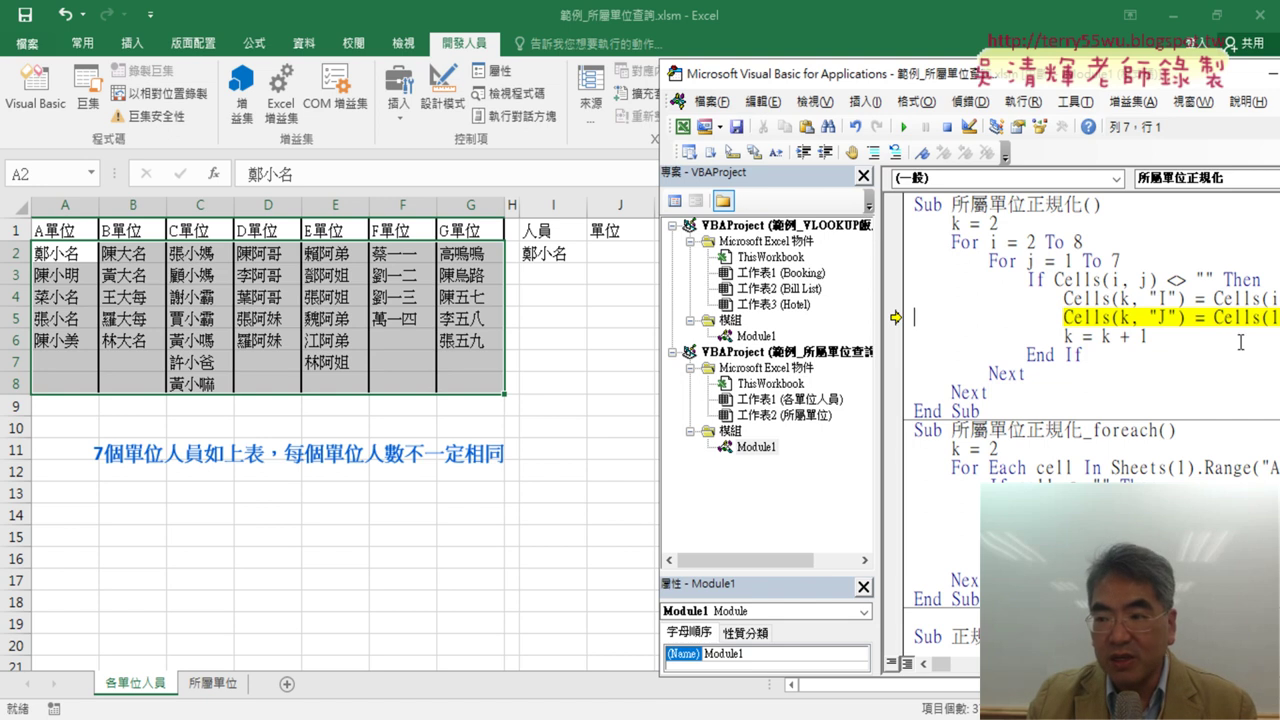
- Keep stepping so A單位 fills J2 and the loop passes the non-empty check for 陳大名
mouse_move(1273, 318)
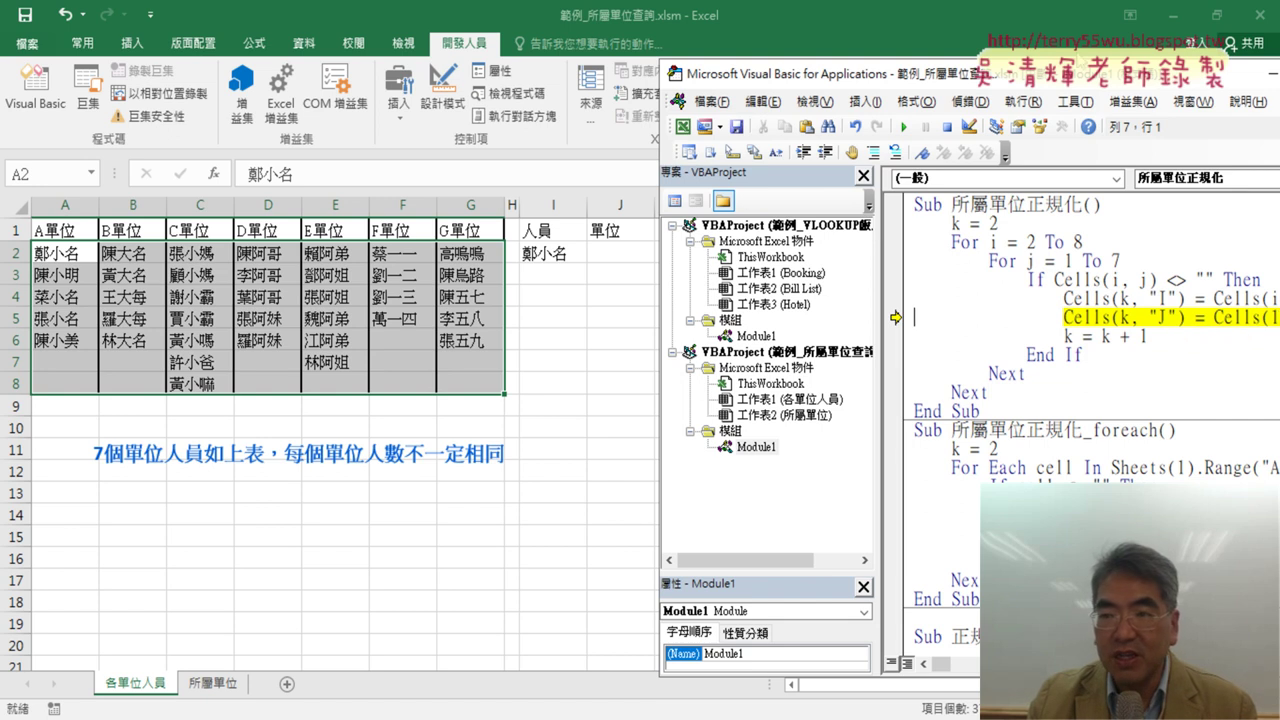
drag(1045, 88, 893, 90)
mouse_move(1155, 320)
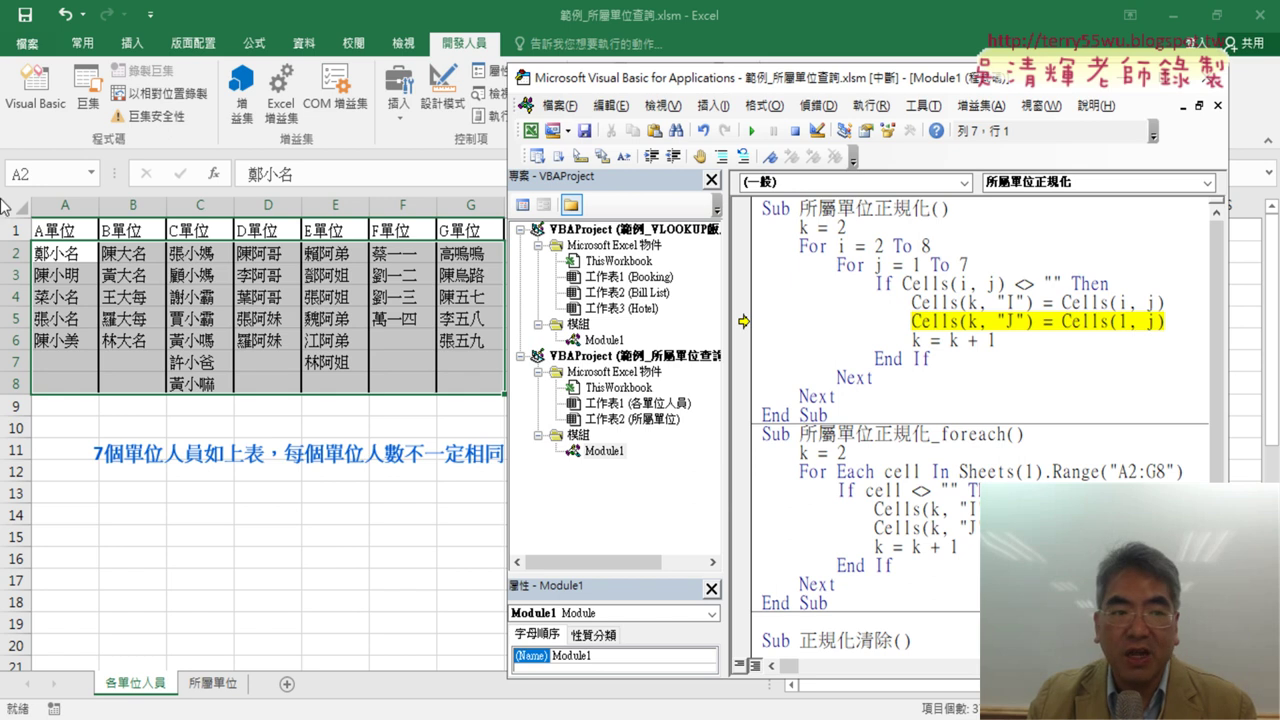
drag(749, 84, 921, 84)
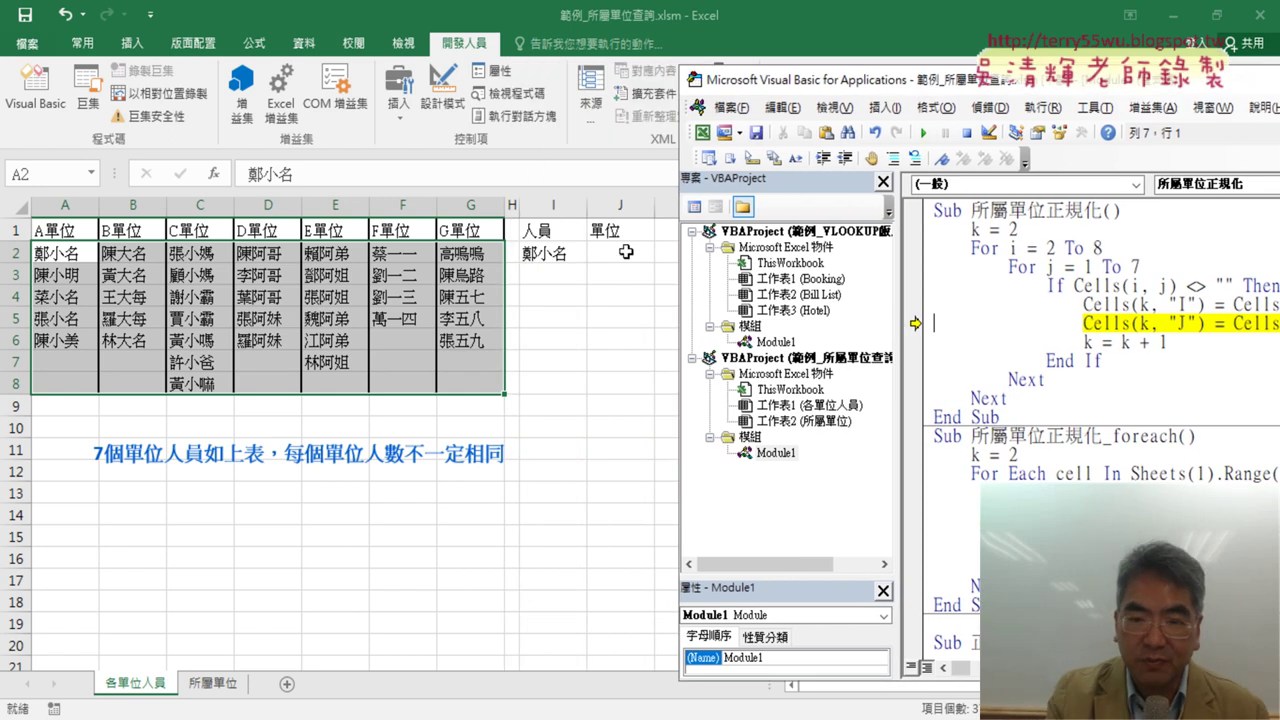
key(F8)
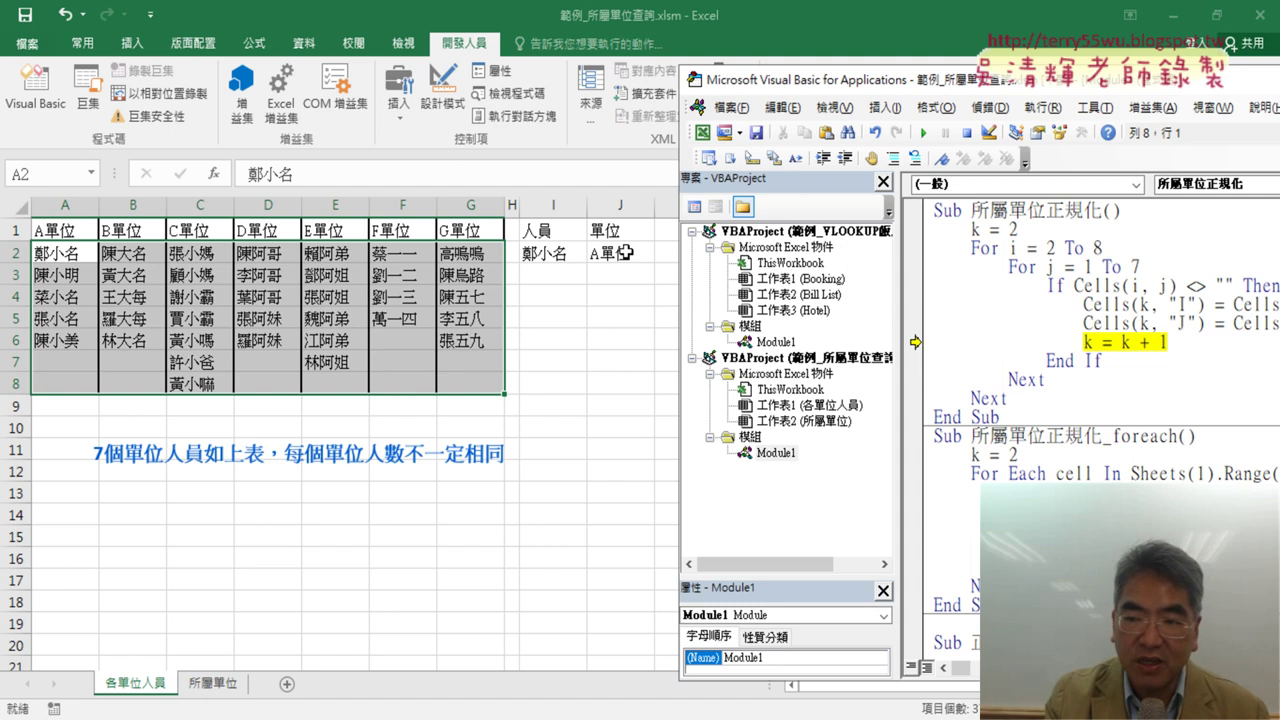
key(F8)
key(F8)
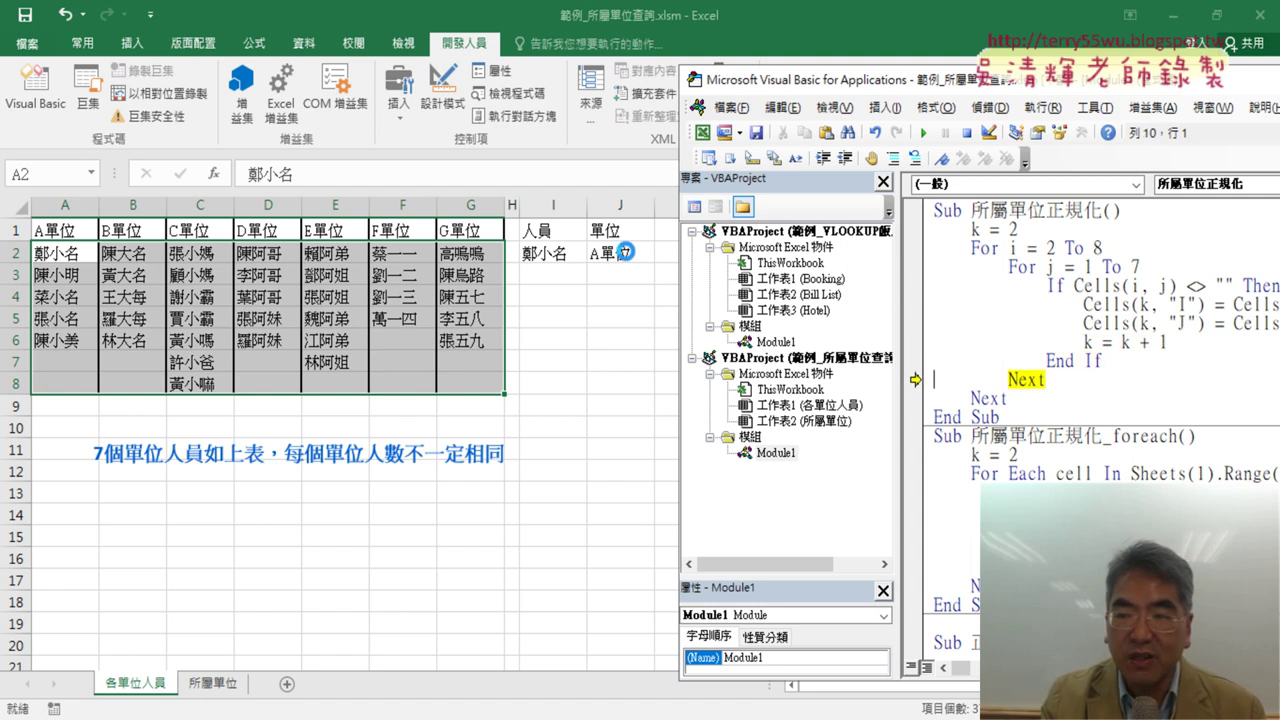
key(F8)
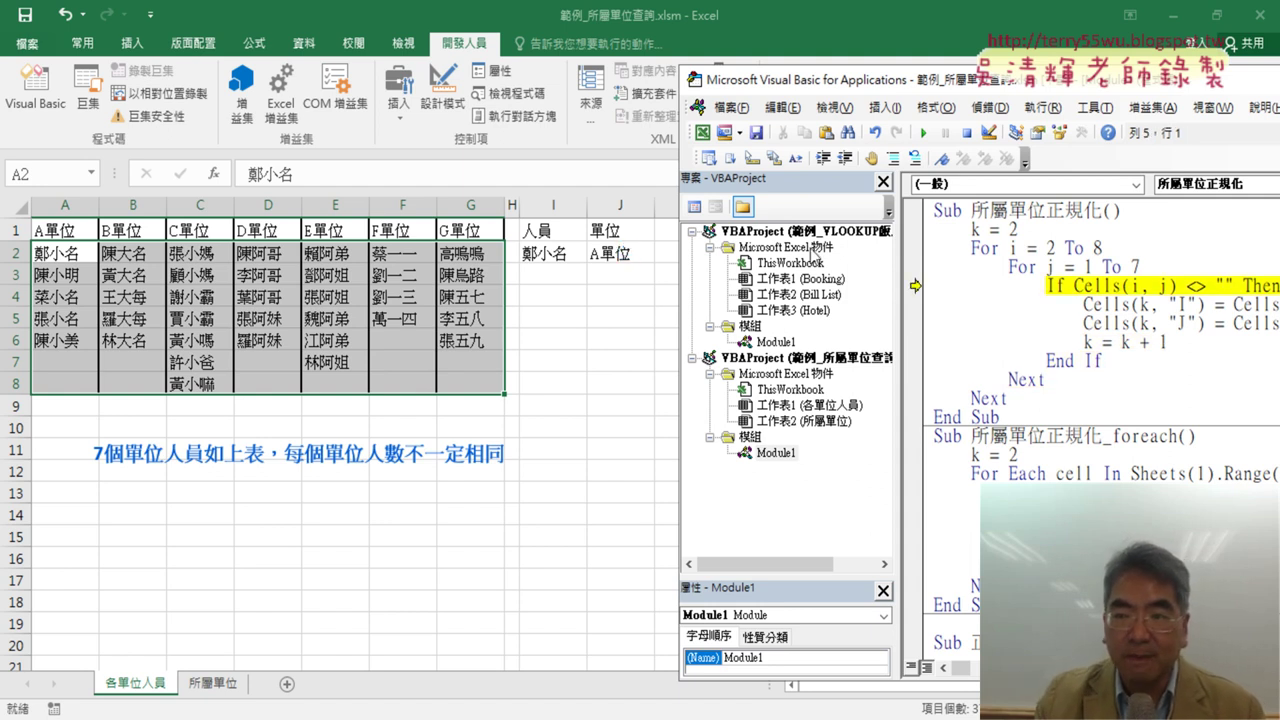
mouse_move(1162, 285)
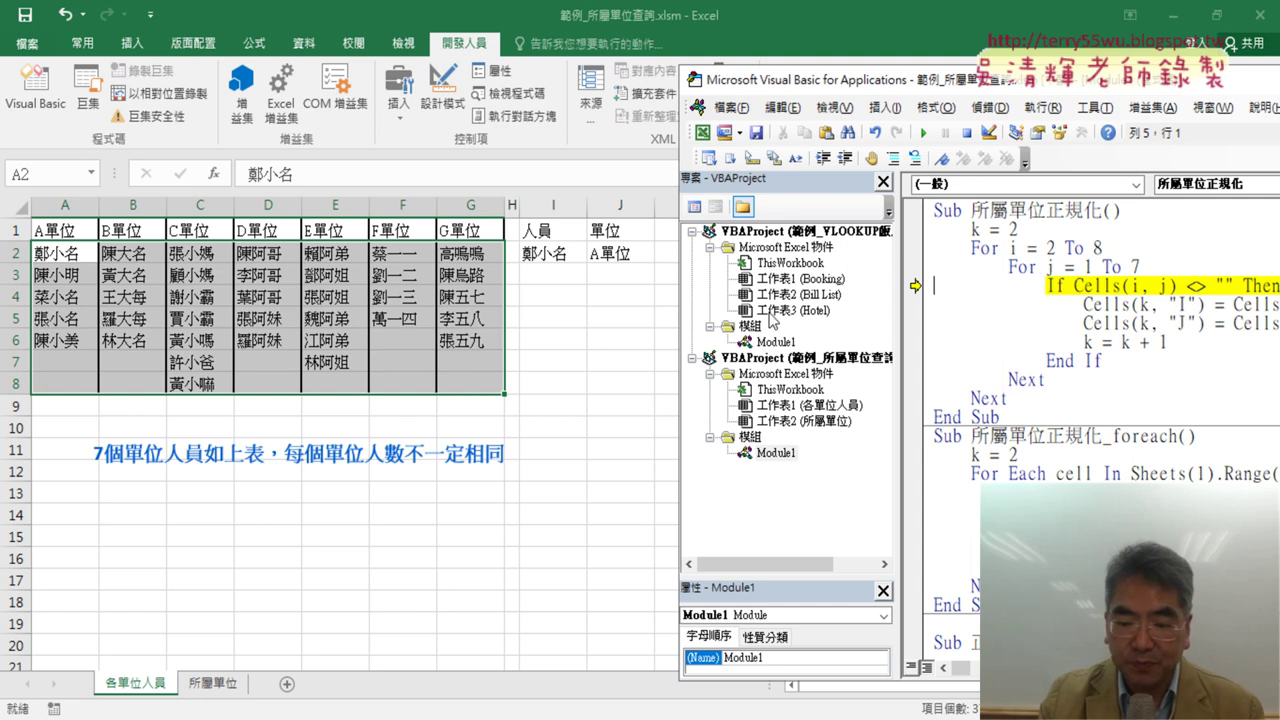
mouse_move(1094, 285)
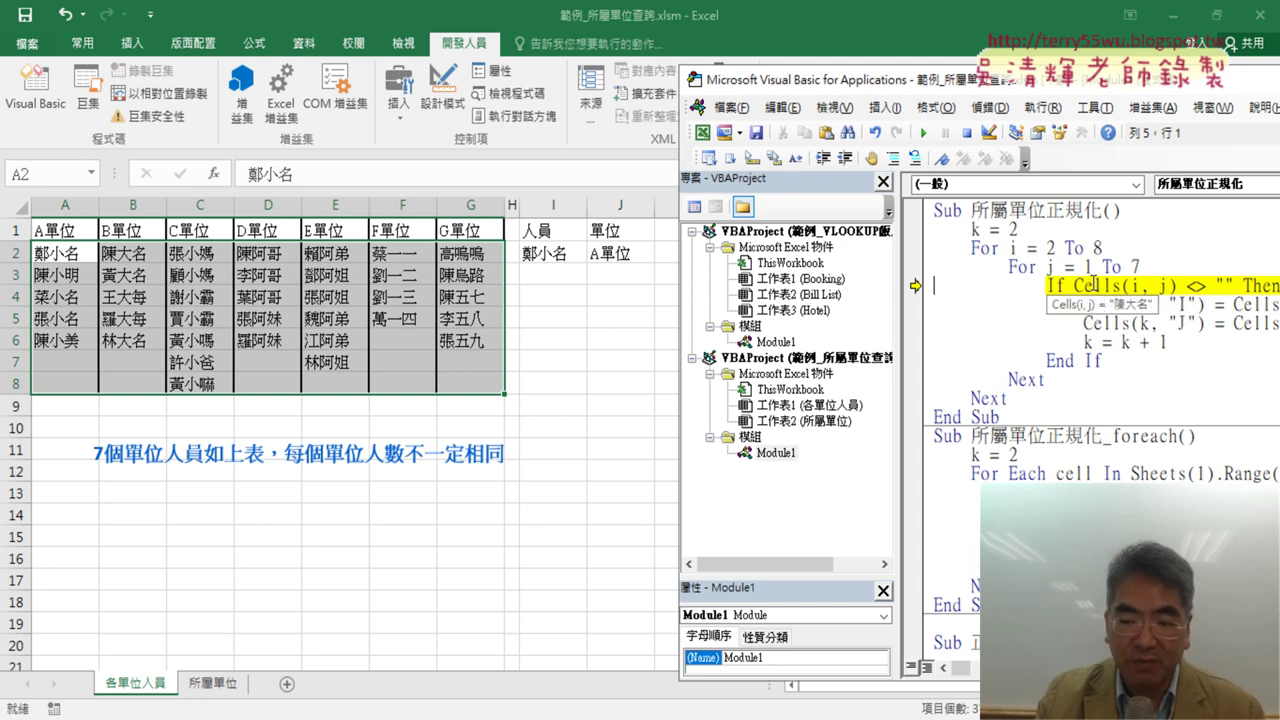
key(F8)
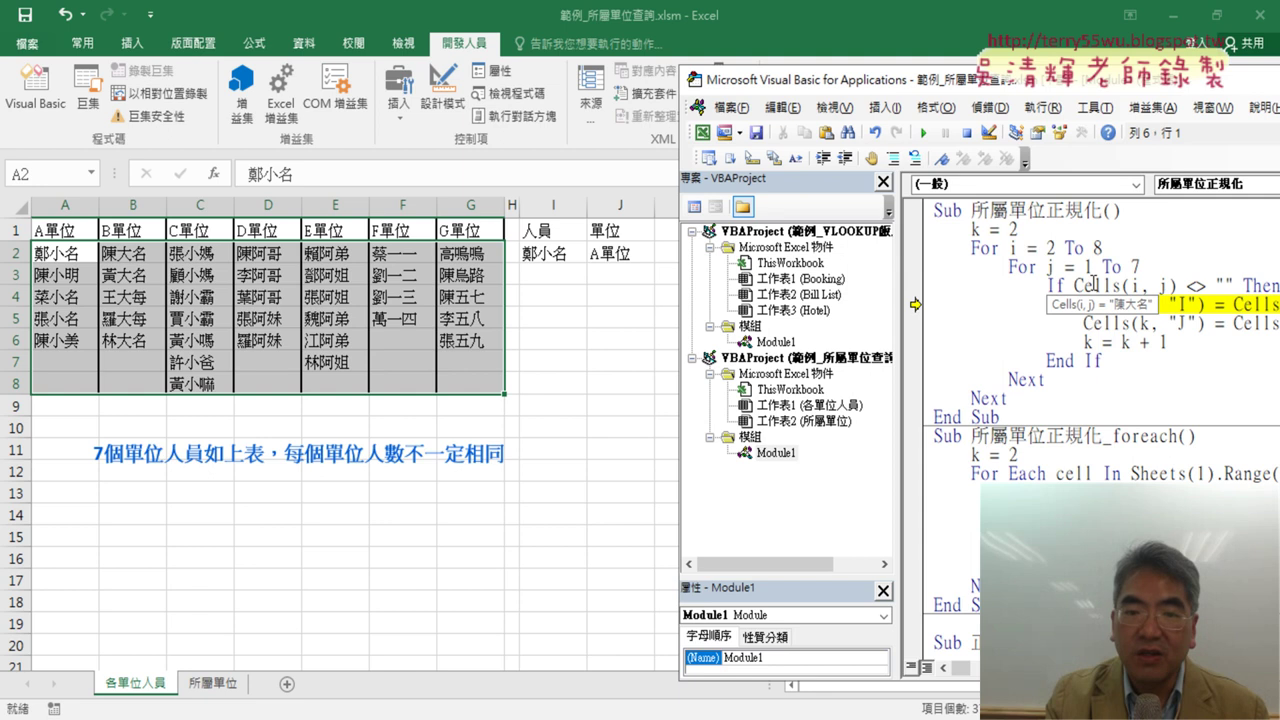
- Step through rows 3–11 (陳大名/B單位 onward, through 蔡一一/F單位), then let the macro run to completion
key(F8)
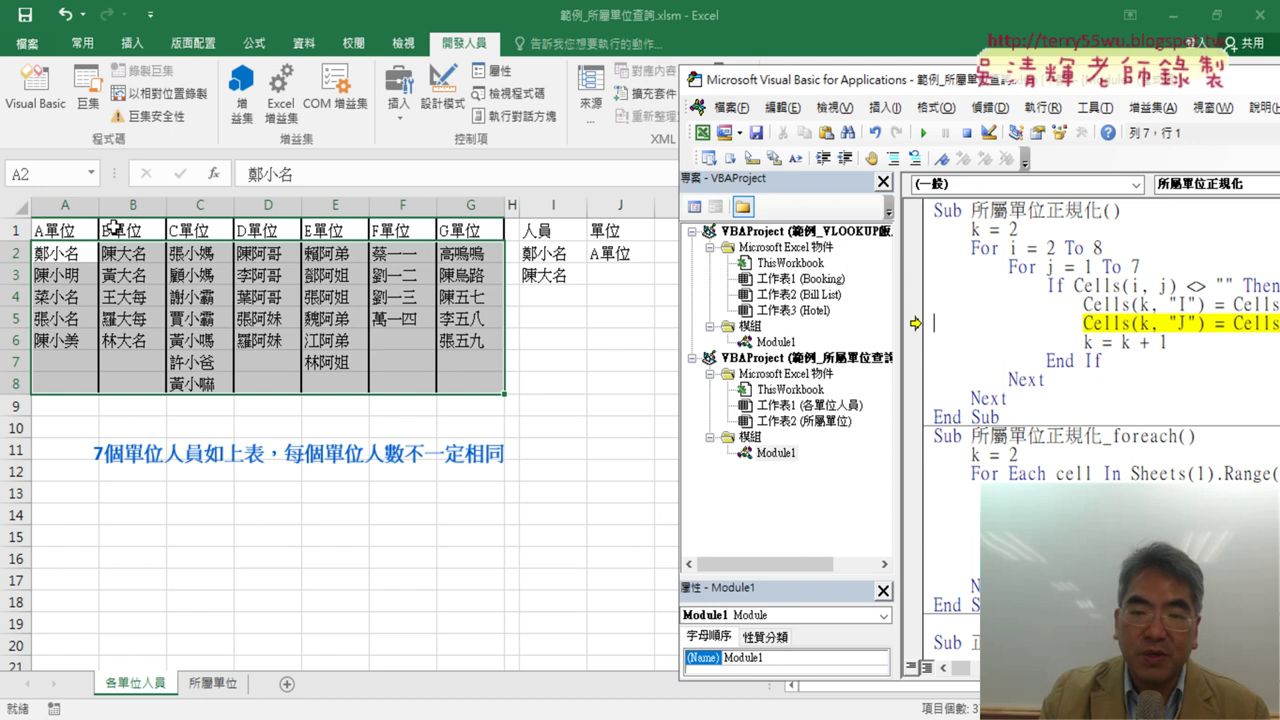
key(F8)
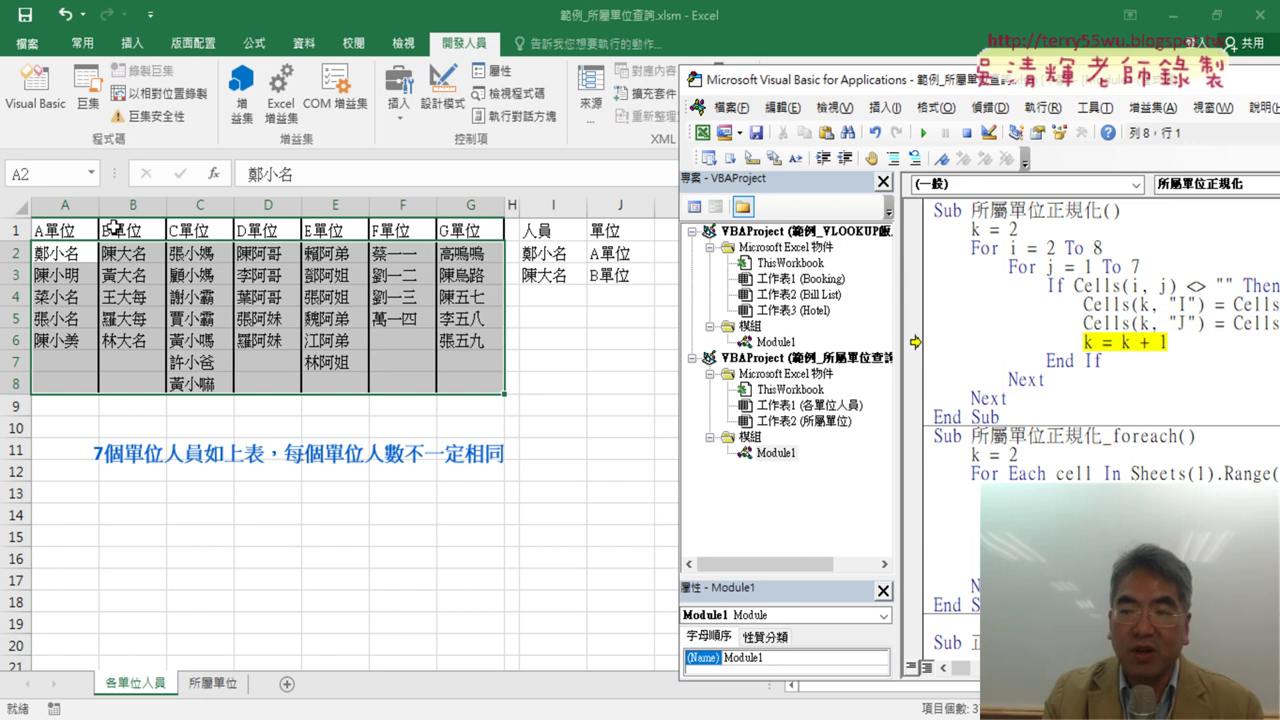
key(F8)
key(F8)
key(F8)
key(F8)
key(F8)
key(F8)
key(F8)
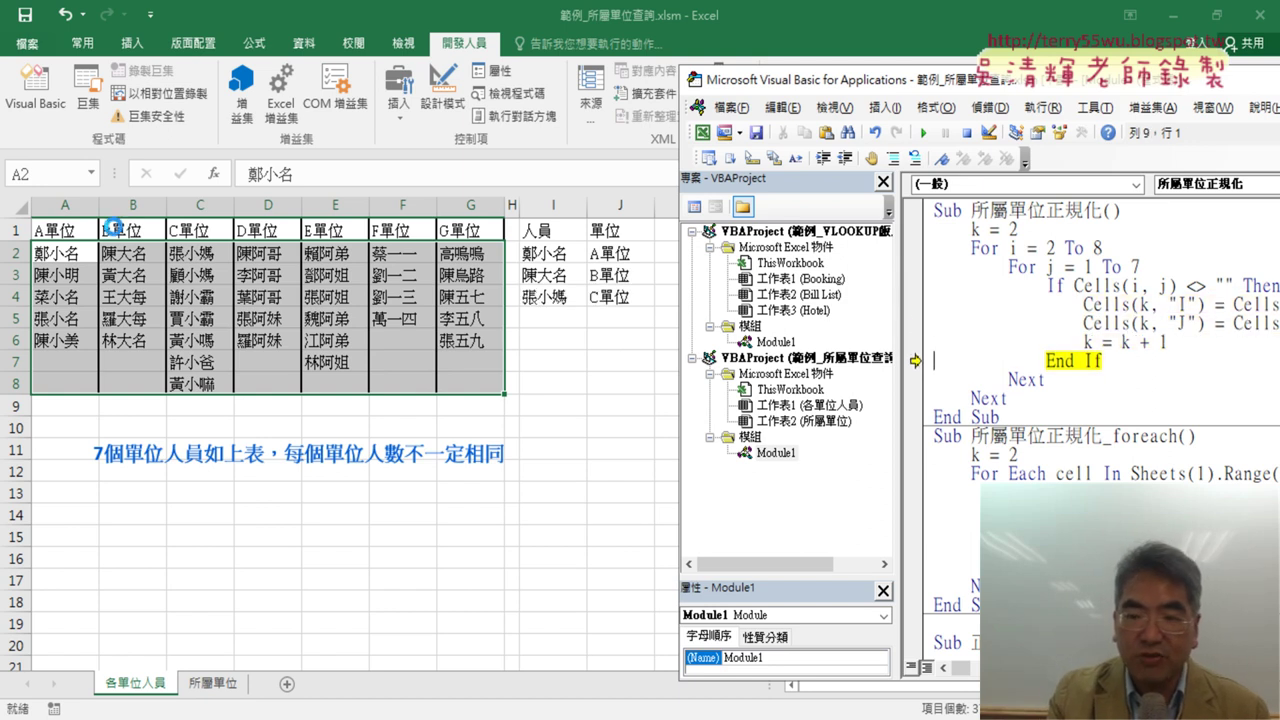
key(F8)
key(F8)
key(F8)
key(F8)
key(F8)
key(F8)
key(F8)
key(F8)
key(F8)
key(F8)
key(F8)
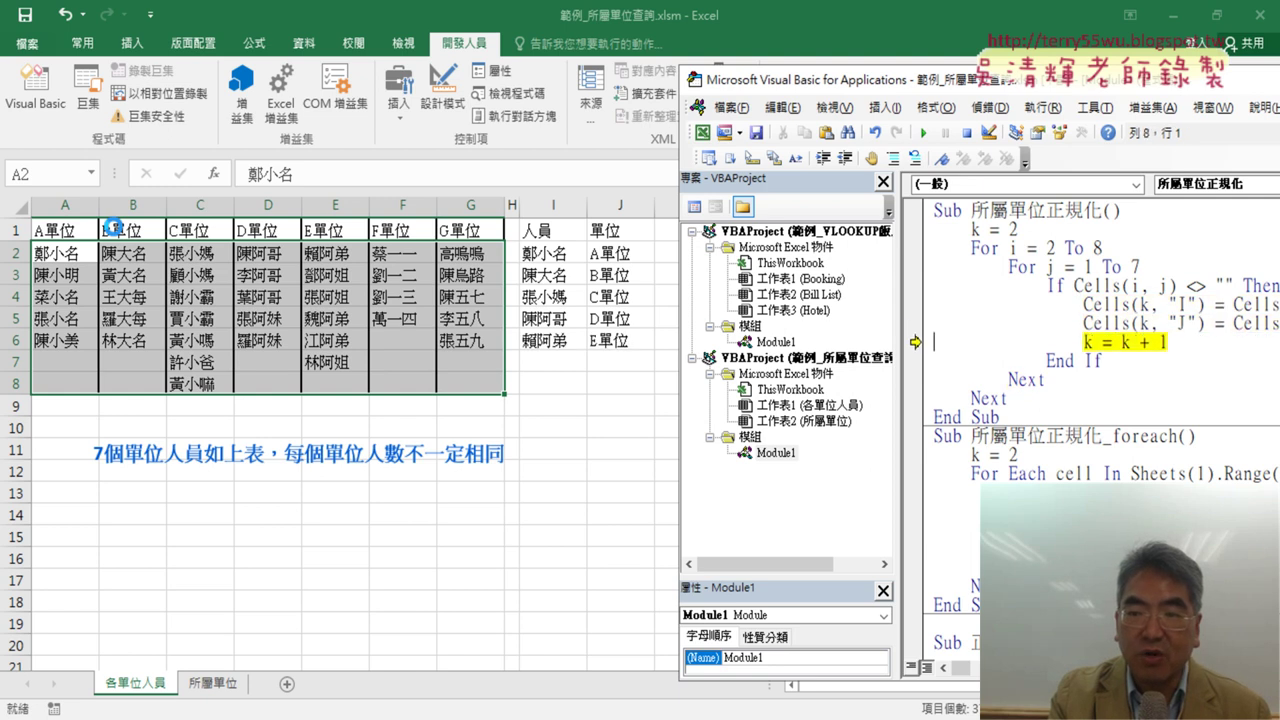
key(F8)
key(F8)
key(F8)
key(F8)
key(F8)
key(F8)
key(F8)
key(F8)
key(F8)
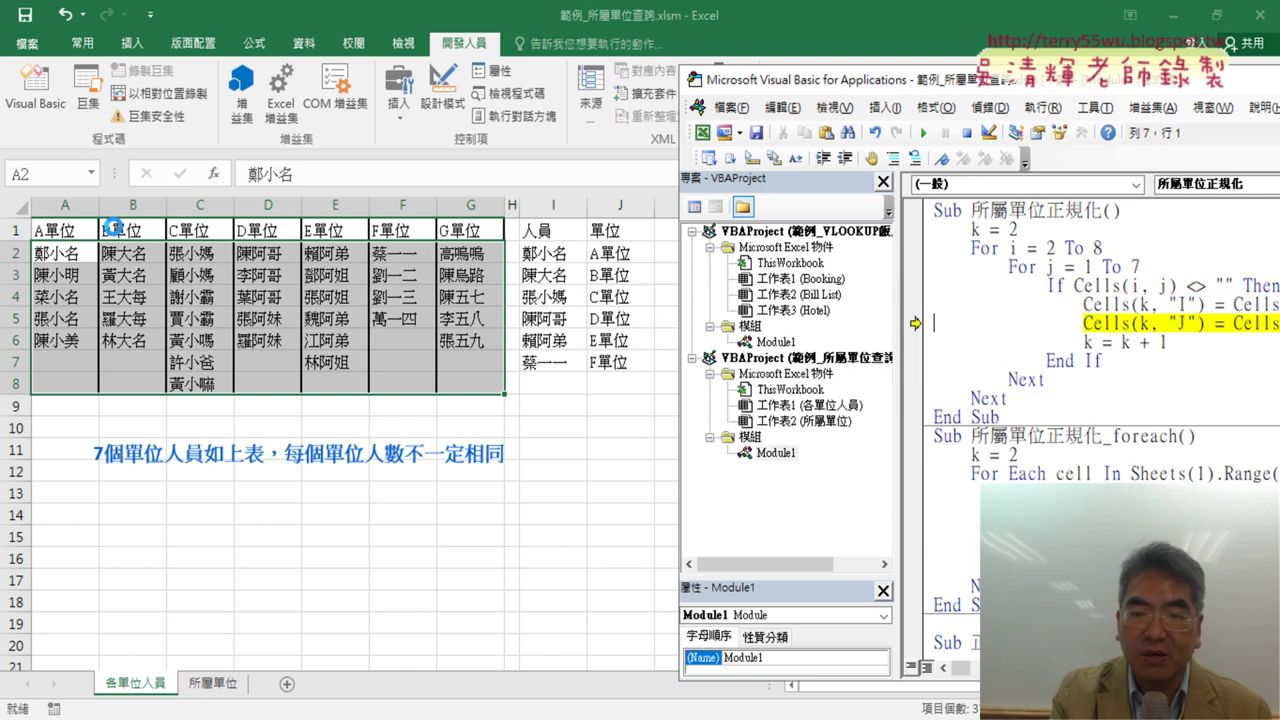
key(F8)
key(F8)
key(F8)
key(F8)
key(F8)
key(F8)
key(F8)
key(F8)
key(F8)
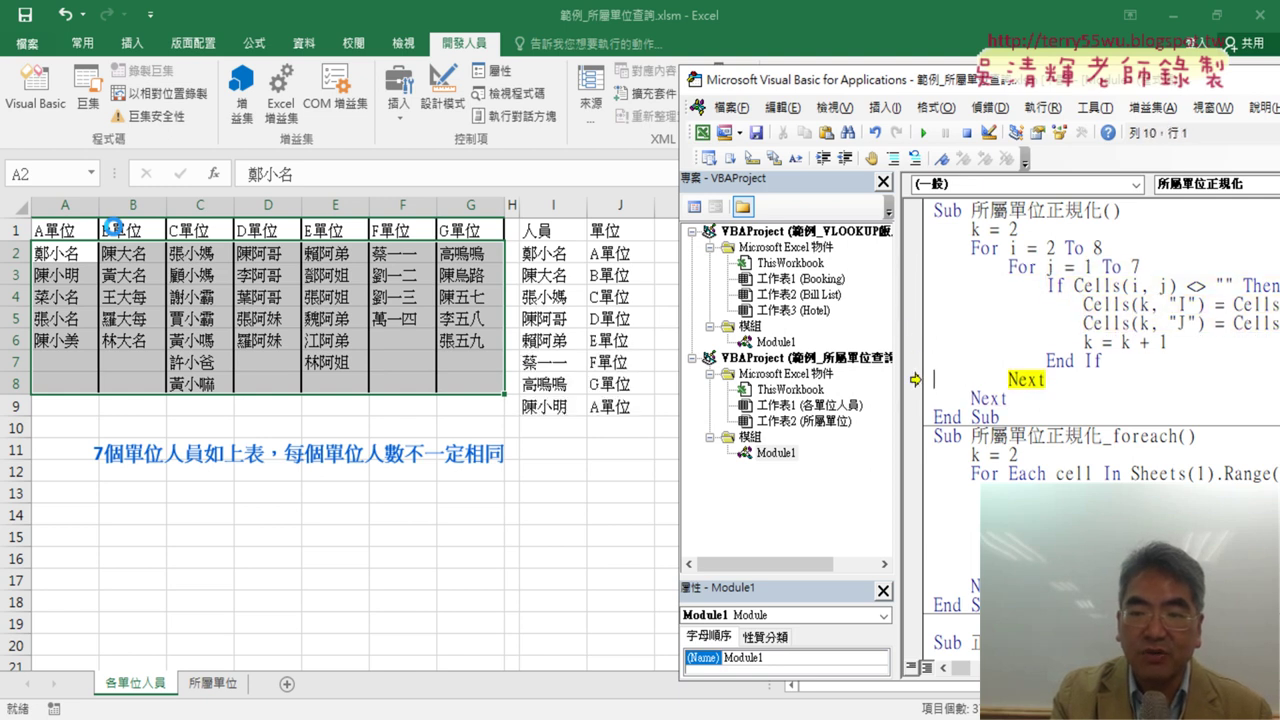
key(F8)
key(F8)
key(F8)
key(F8)
key(F8)
key(F8)
key(F8)
key(F8)
key(F8)
key(F8)
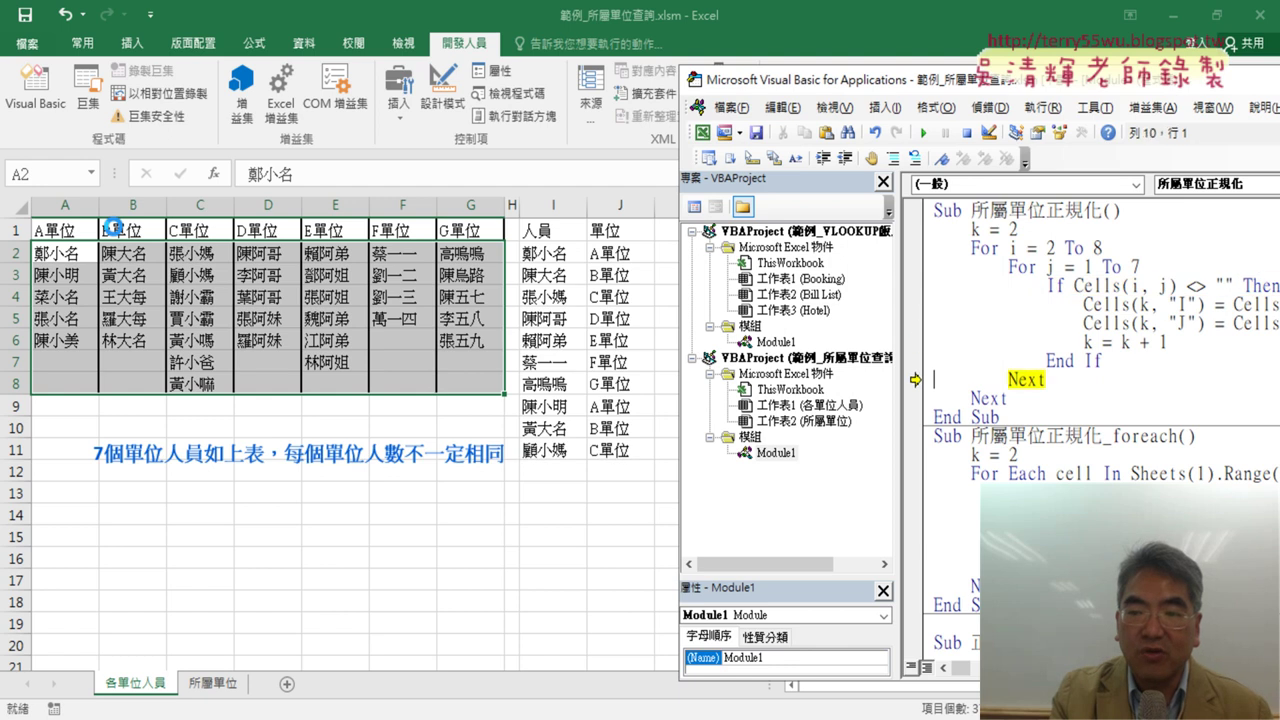
key(F8)
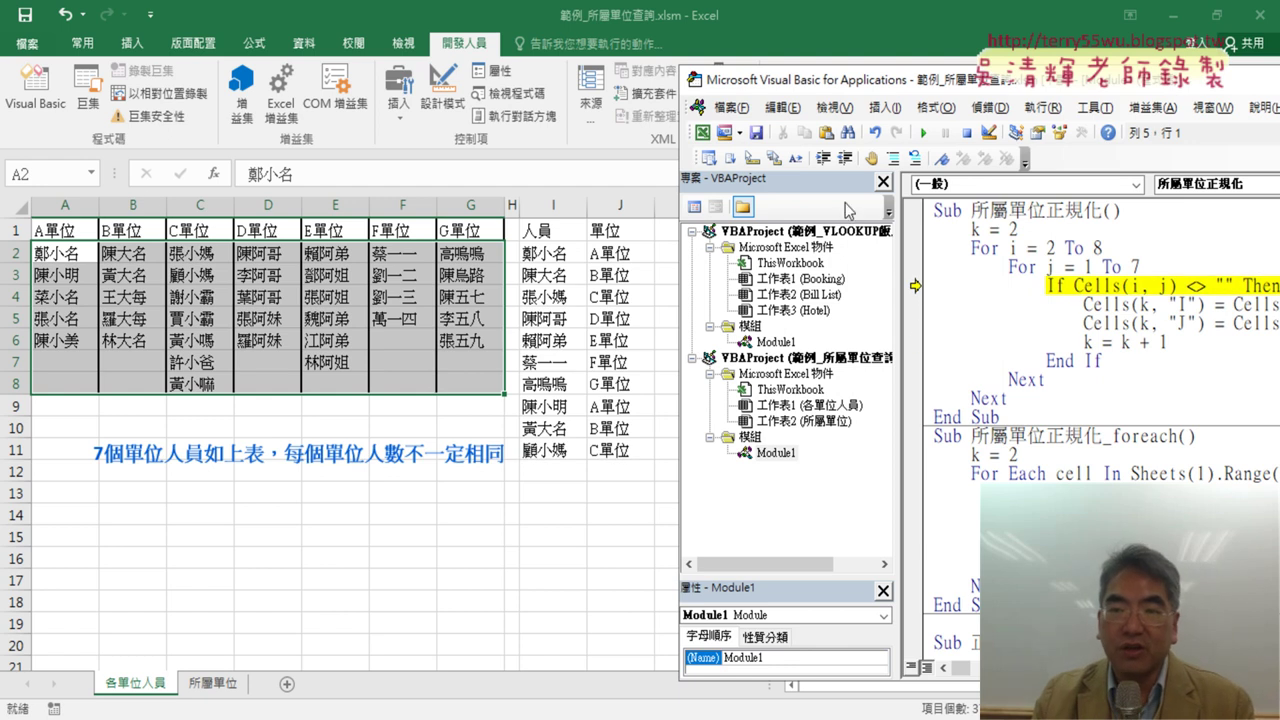
click(923, 133)
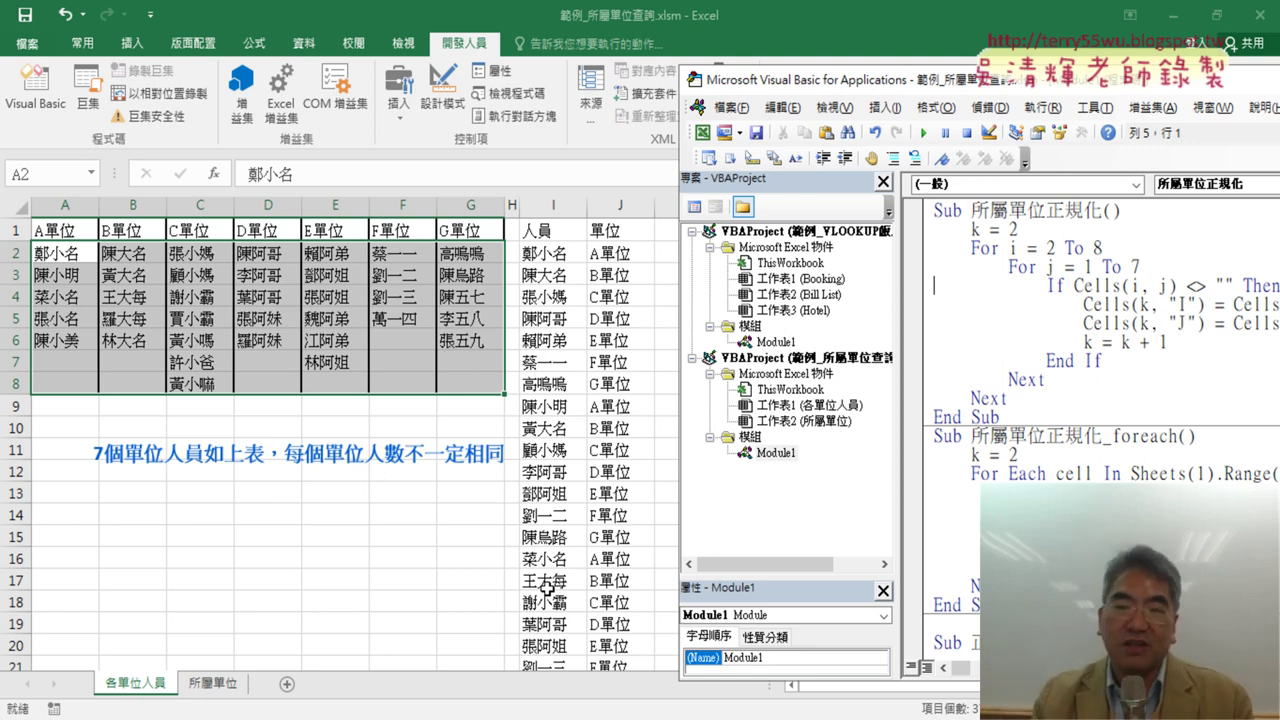
- Move the code window over the sheet and select the entire 所屬單位正規化 procedure
drag(1018, 90, 688, 73)
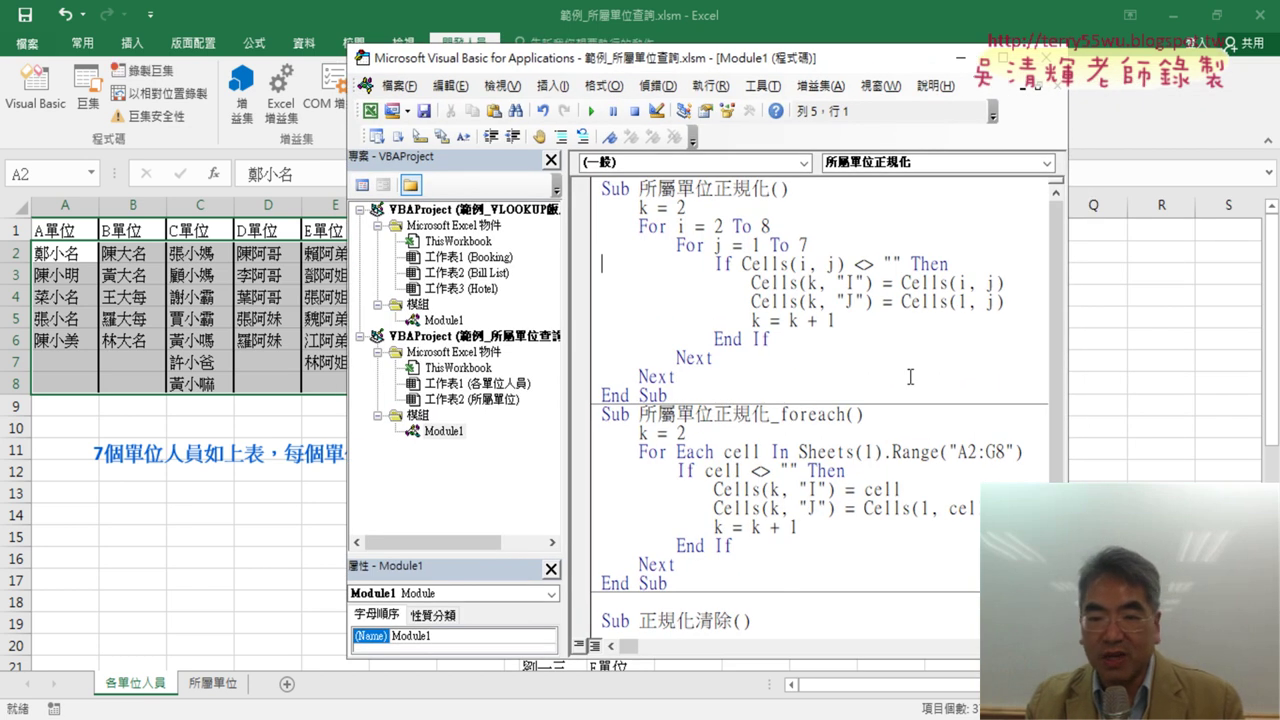
drag(668, 395, 600, 188)
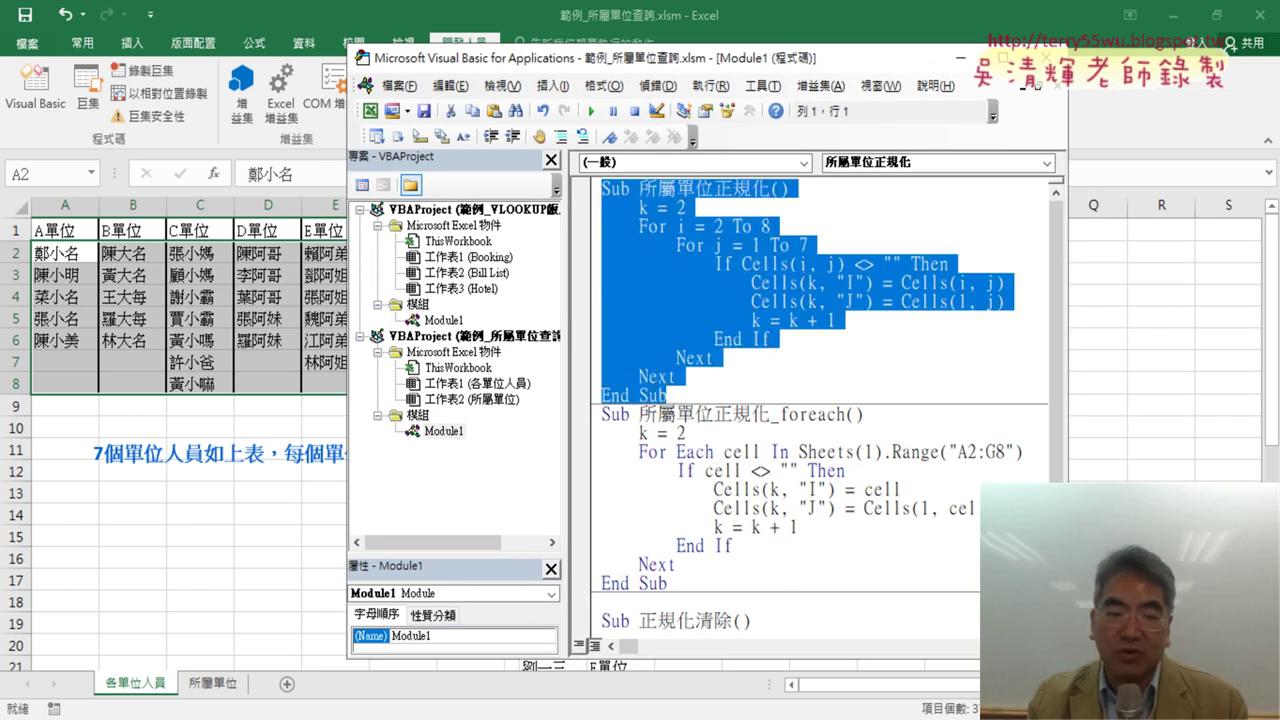
- In the Google Docs notes, select the Sub code and the _foreach suffix, then bring up the classroom management console
key(alt+Tab)
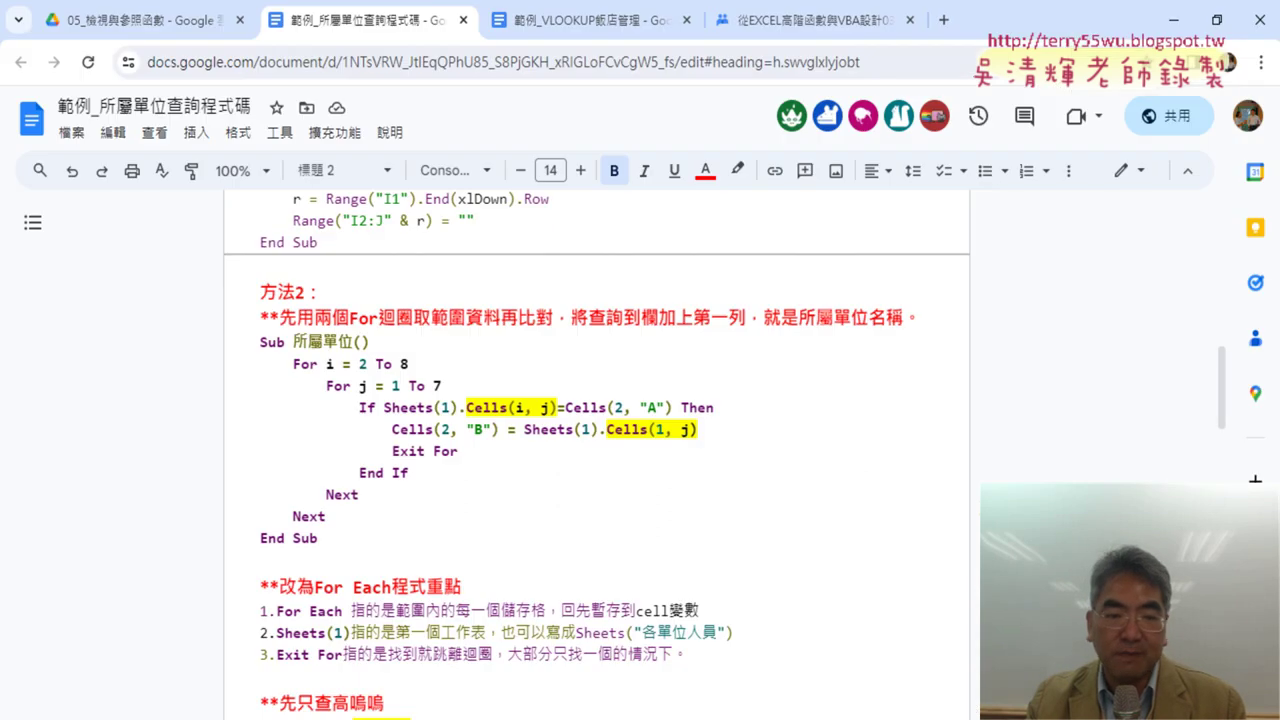
scroll(479, 503, up, 6)
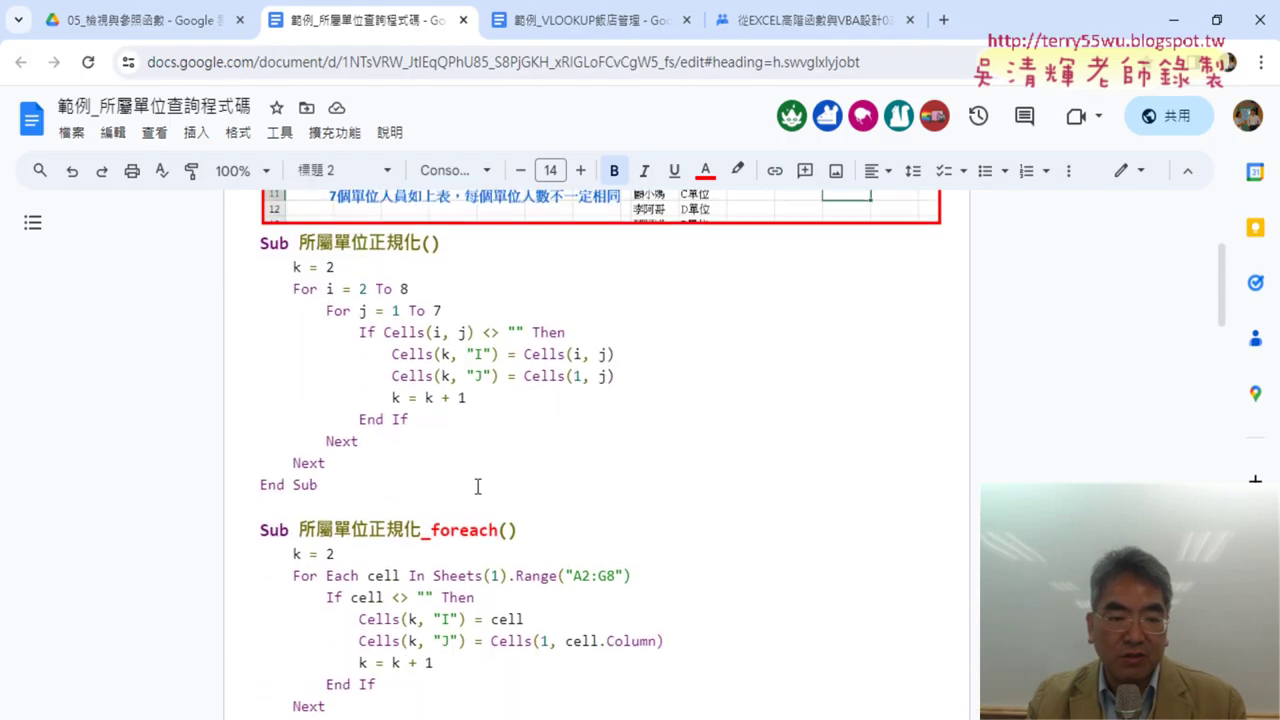
drag(318, 480, 253, 235)
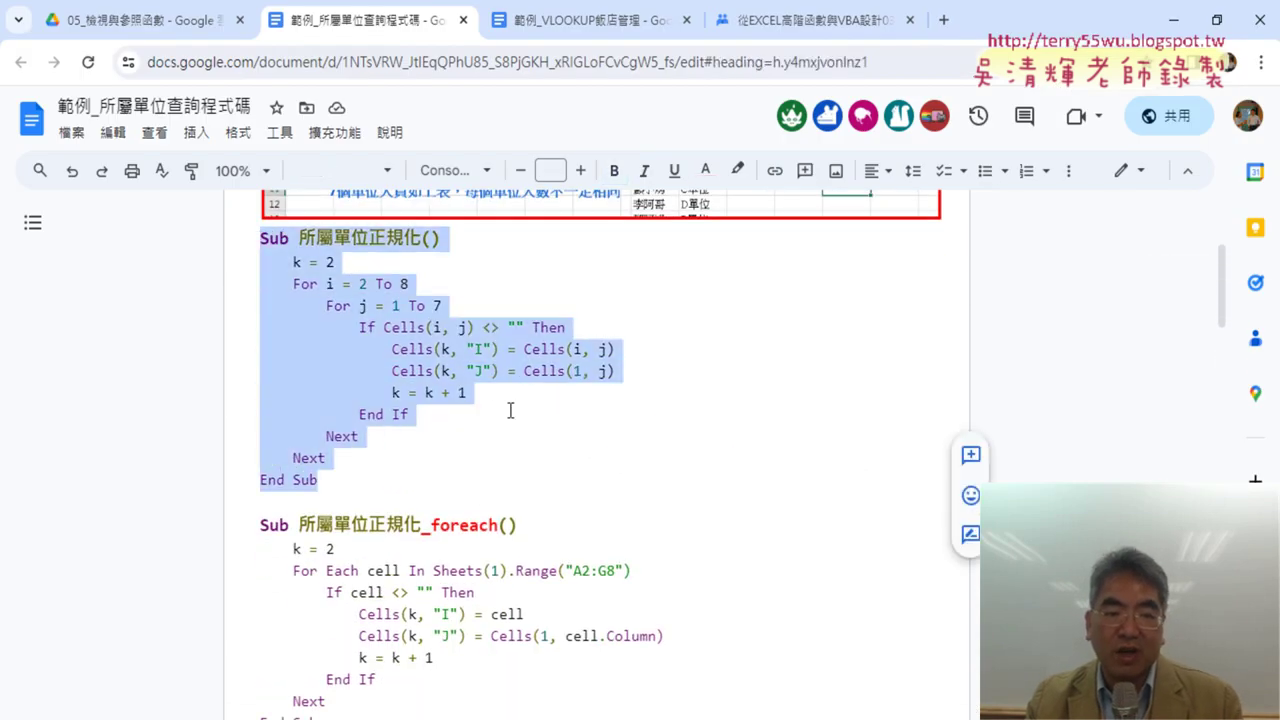
scroll(510, 410, down, 2)
drag(425, 333, 498, 328)
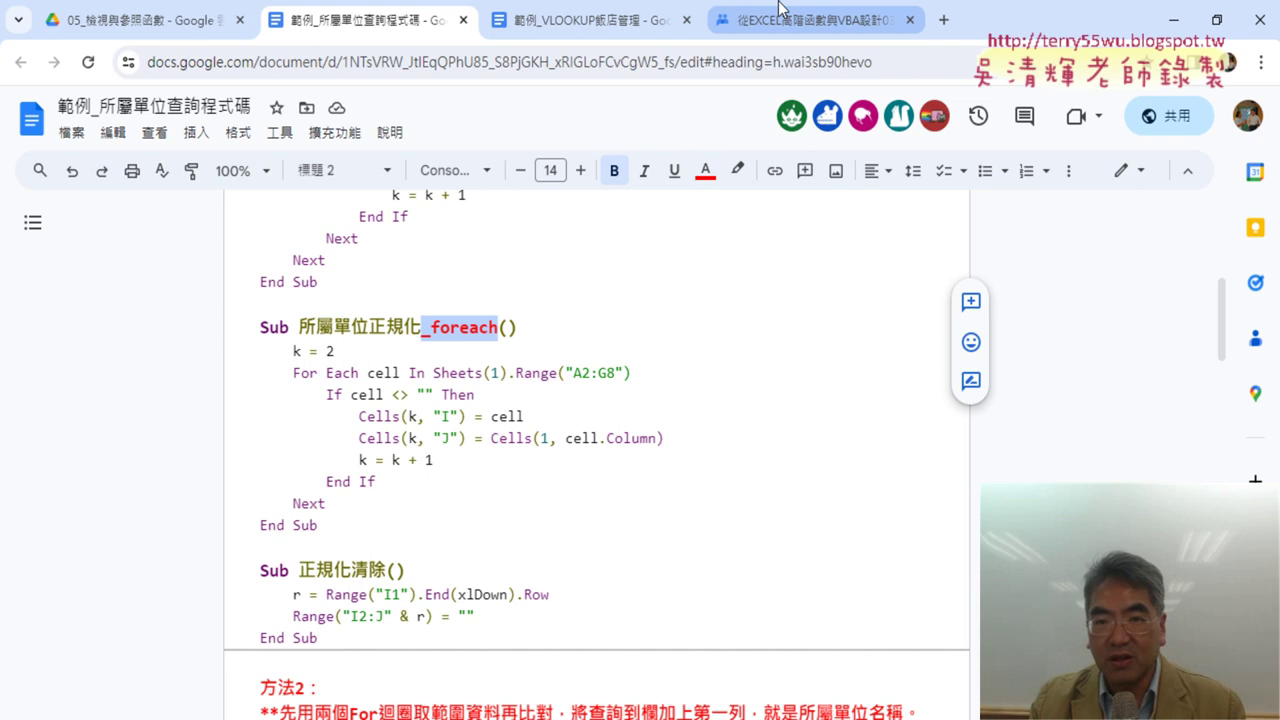
mouse_move(805, 12)
click(1140, 45)
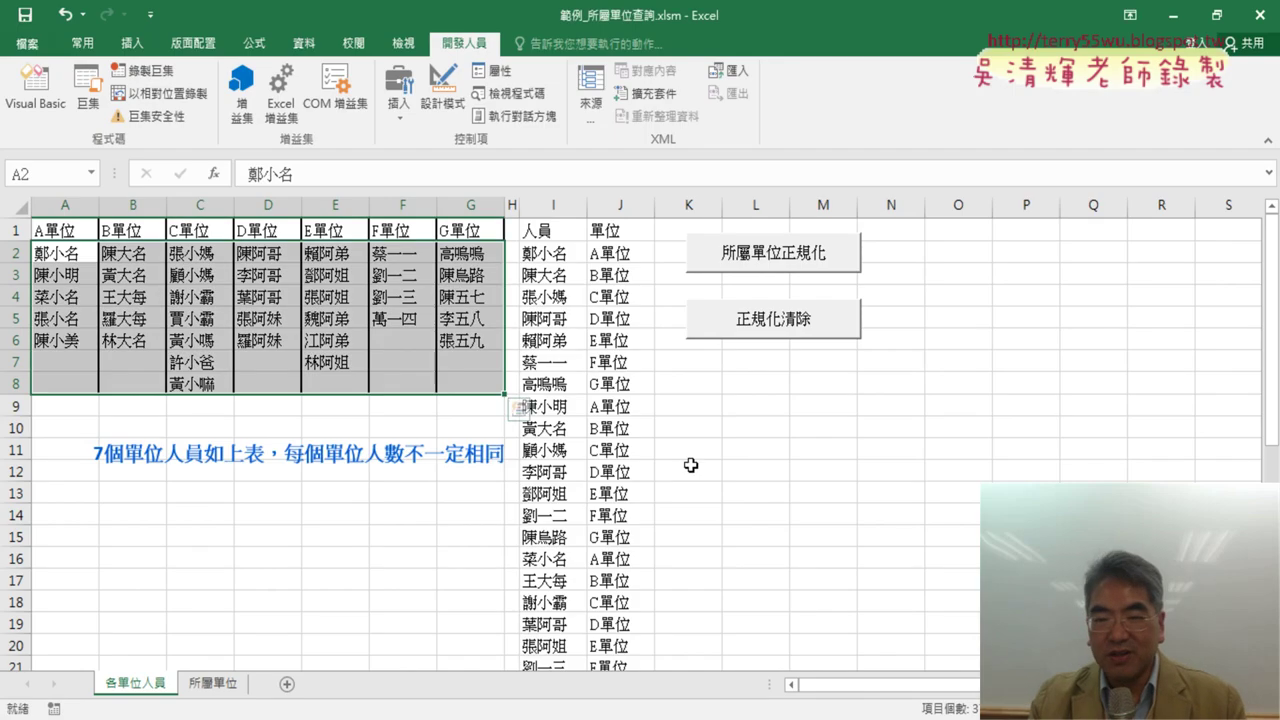
click(690, 465)
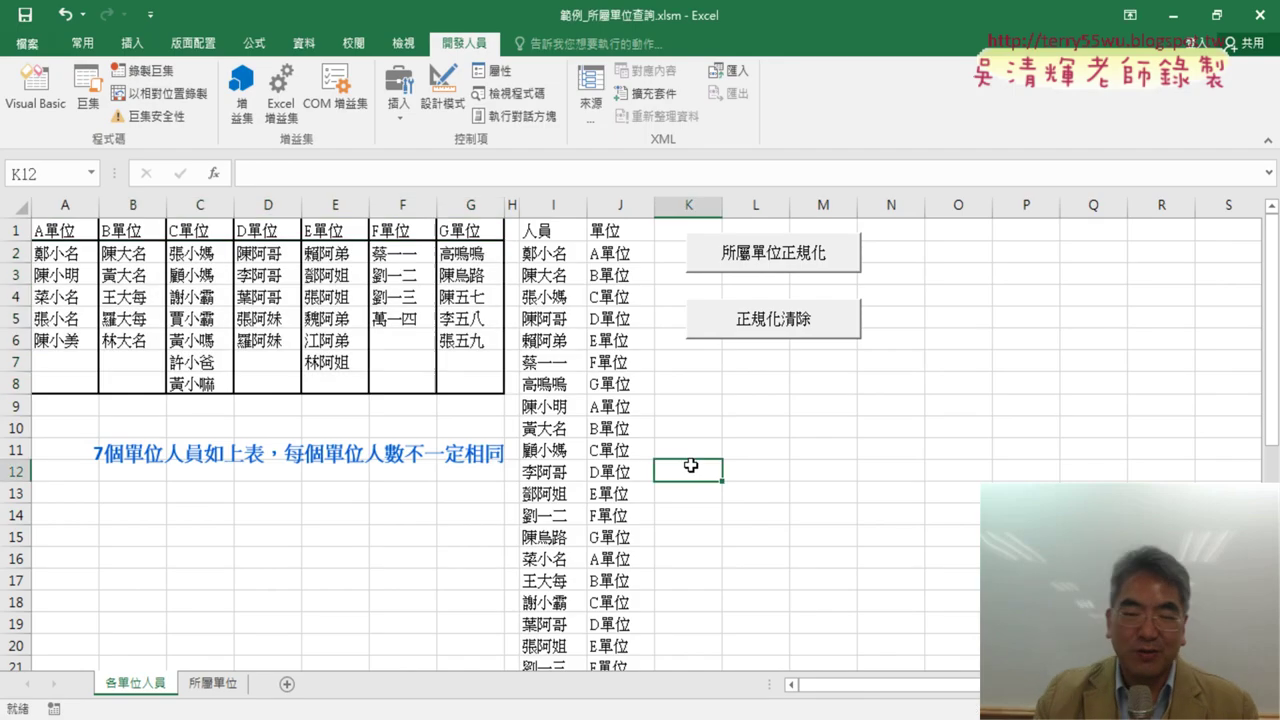